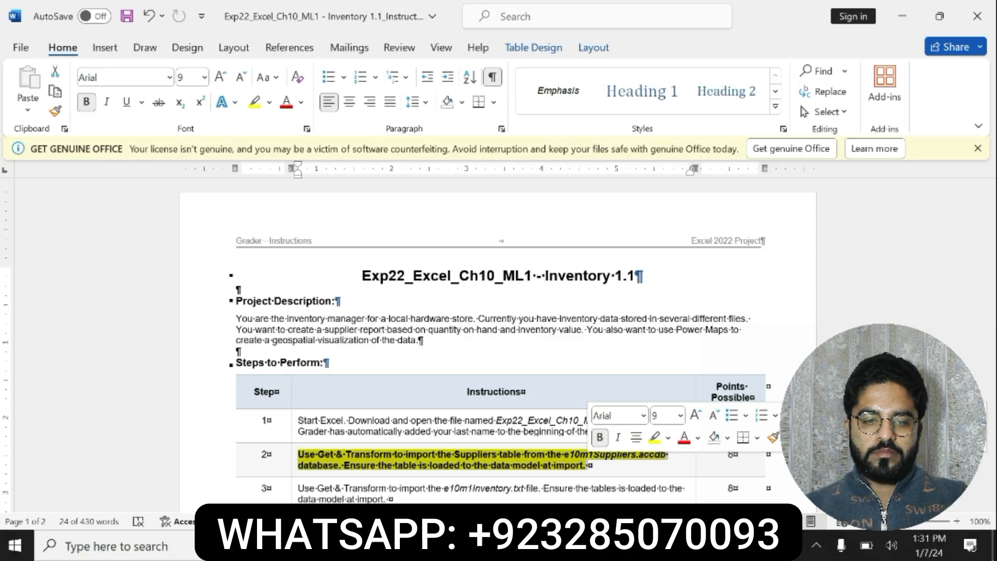
Switch to the Excel inventory workbook and add the Suppliers table to the Power Pivot data model
{"action": "left_click", "coordinate": [537, 460]}
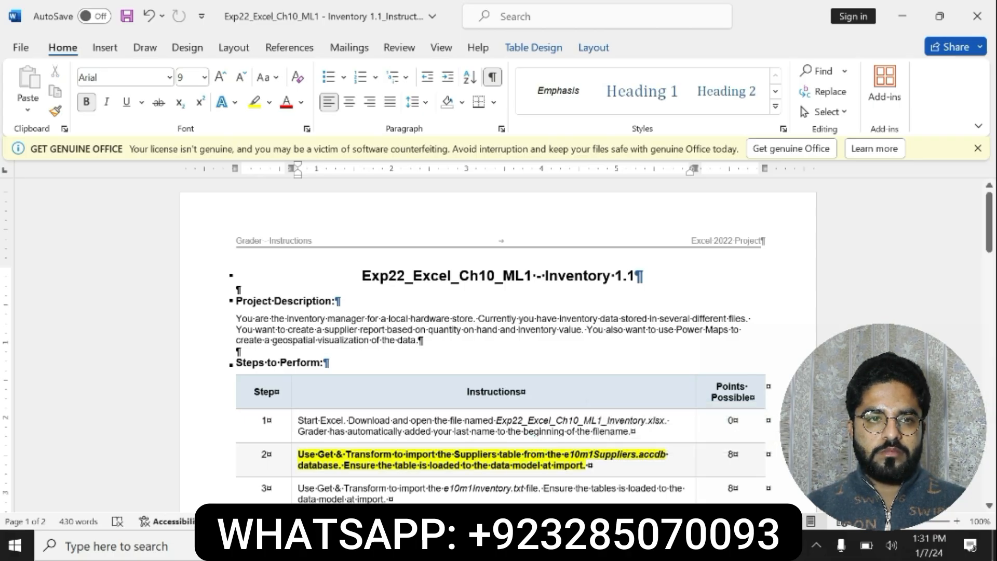
{"action": "left_click_drag", "start_coordinate": [343, 465], "coordinate": [585, 465]}
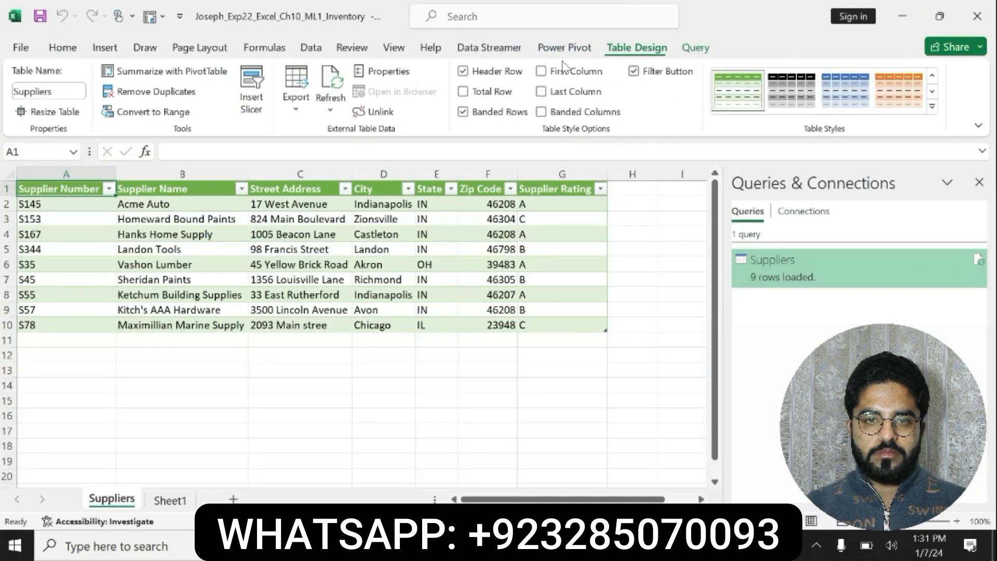
{"action": "left_click", "coordinate": [565, 47]}
{"action": "left_click", "coordinate": [175, 86]}
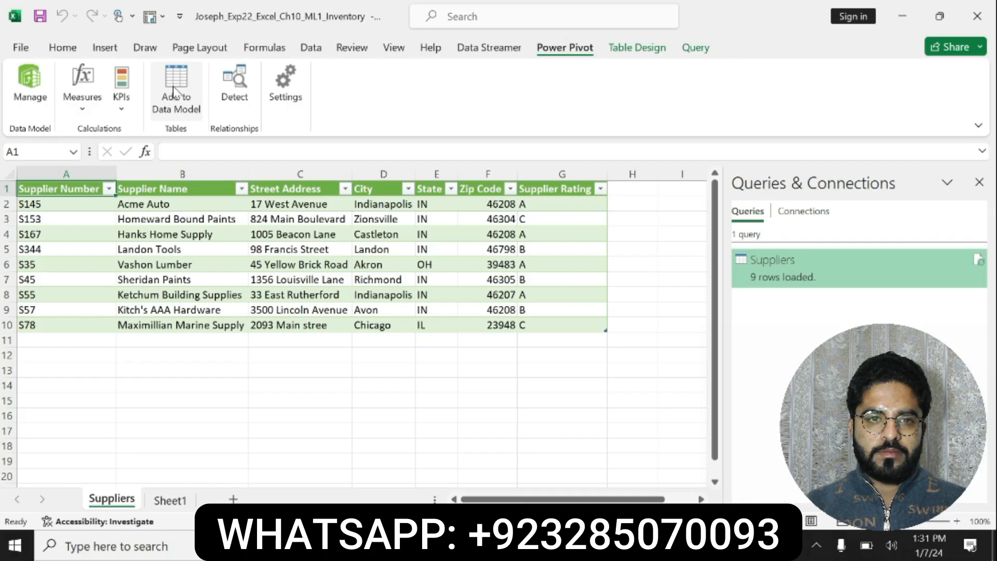
{"action": "left_click", "coordinate": [173, 85]}
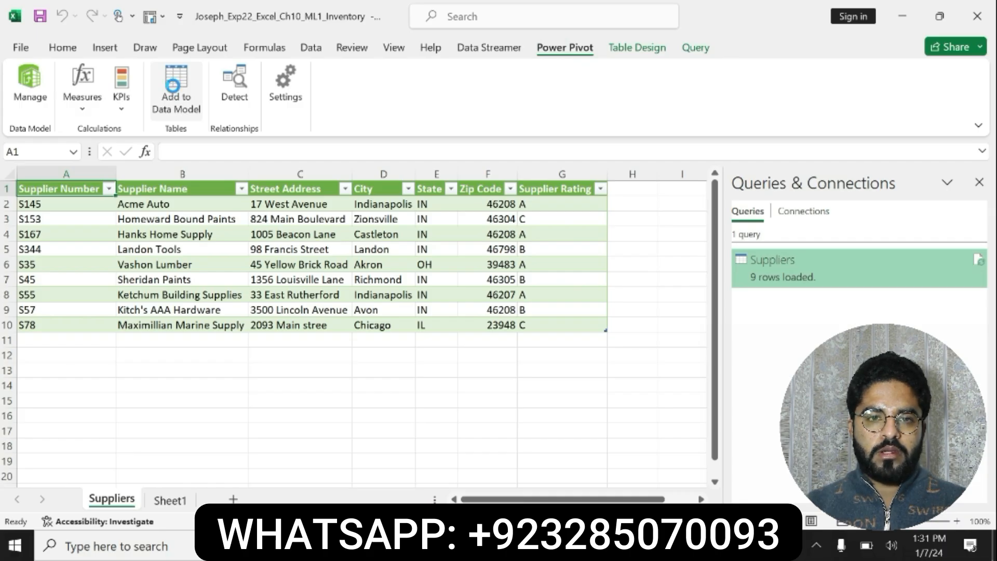
{"action": "left_click", "coordinate": [173, 92]}
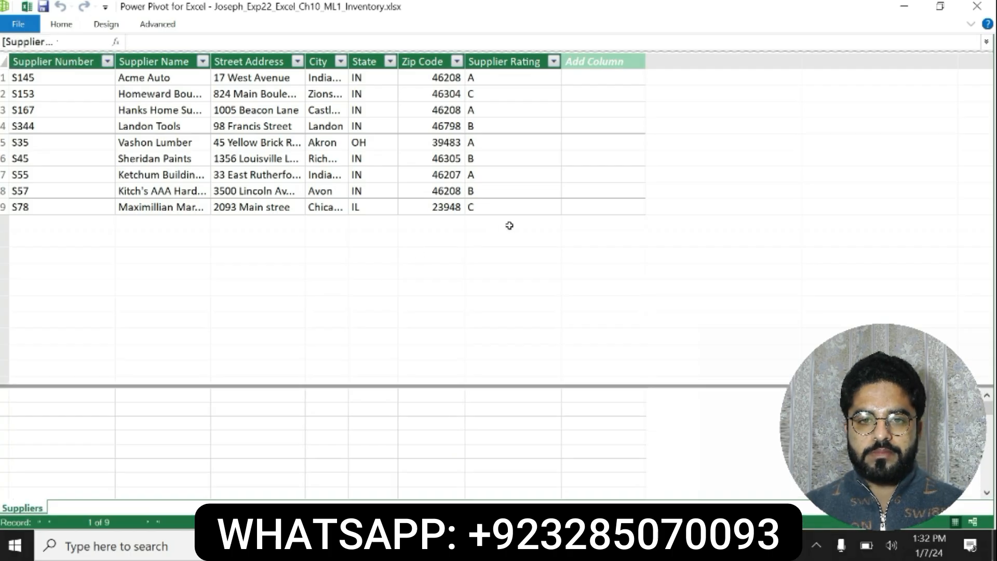
{"action": "left_click", "coordinate": [940, 8]}
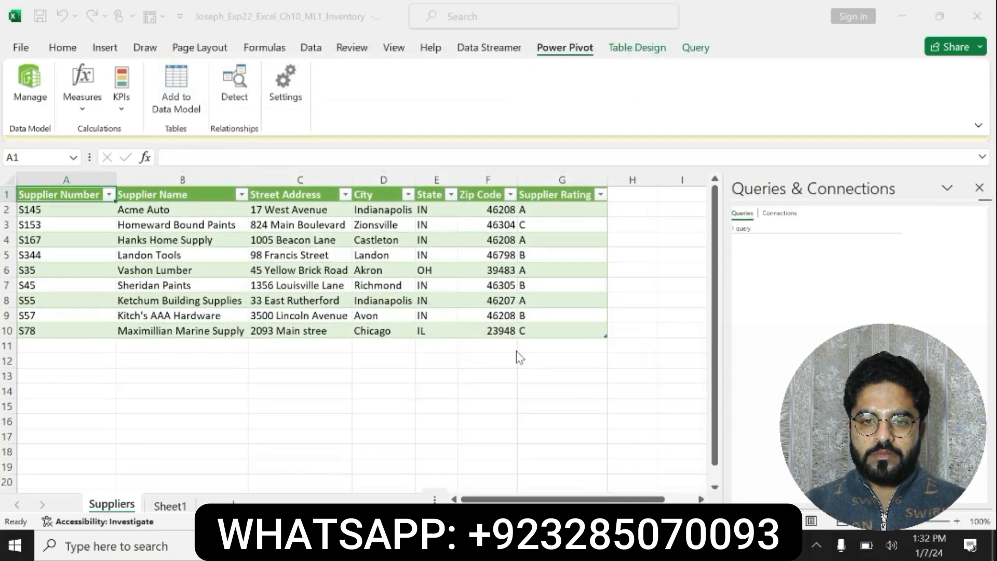
Switch to the instructions document in Word and undo the bold and yellow highlight on the step 2 instruction
{"action": "key", "text": "alt+Tab"}
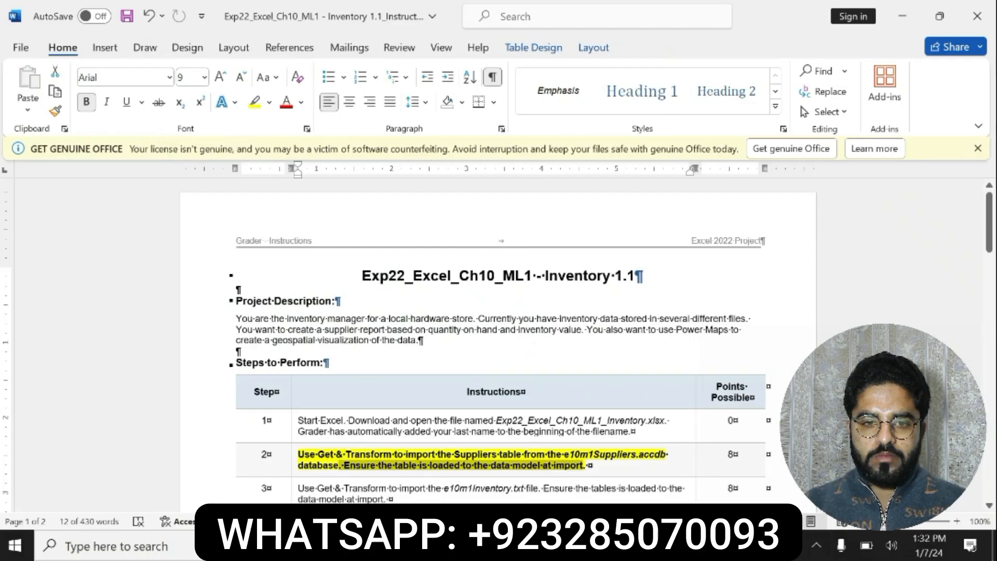
{"action": "left_click", "coordinate": [543, 458]}
{"action": "key", "text": "ctrl+z"}
{"action": "key", "text": "ctrl+z"}
{"action": "triple_click", "coordinate": [543, 458]}
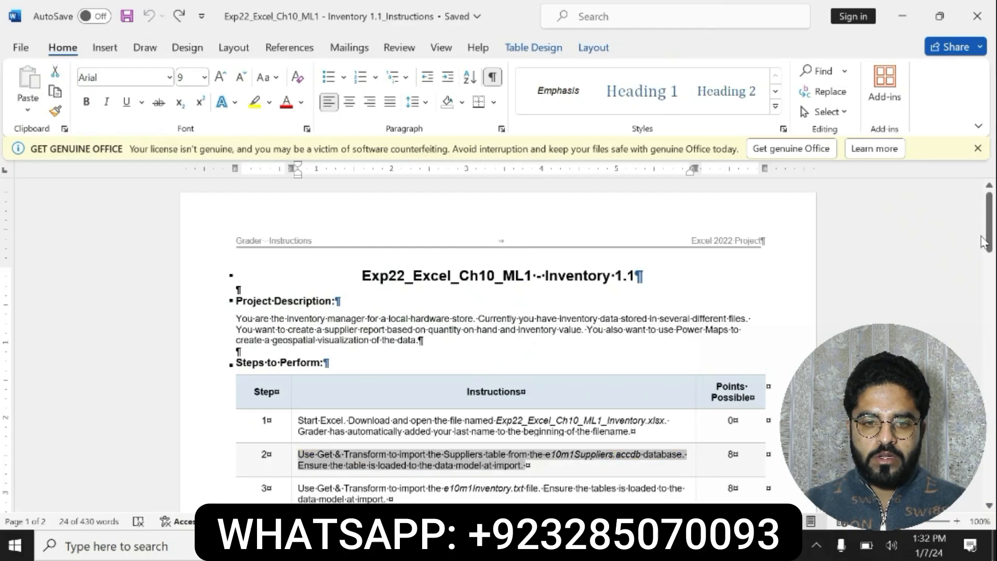
Bold and highlight in yellow the step 3 instruction about importing e10m1Inventory.txt, and read through it
{"action": "scroll", "coordinate": [564, 351], "scroll_direction": "down", "scroll_amount": 4}
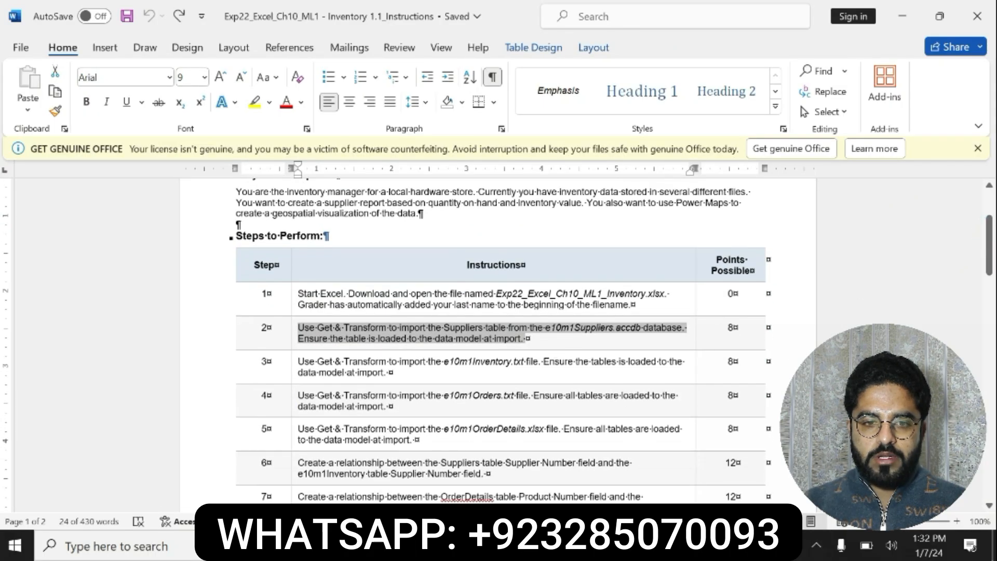
{"action": "left_click_drag", "start_coordinate": [298, 361], "coordinate": [388, 369]}
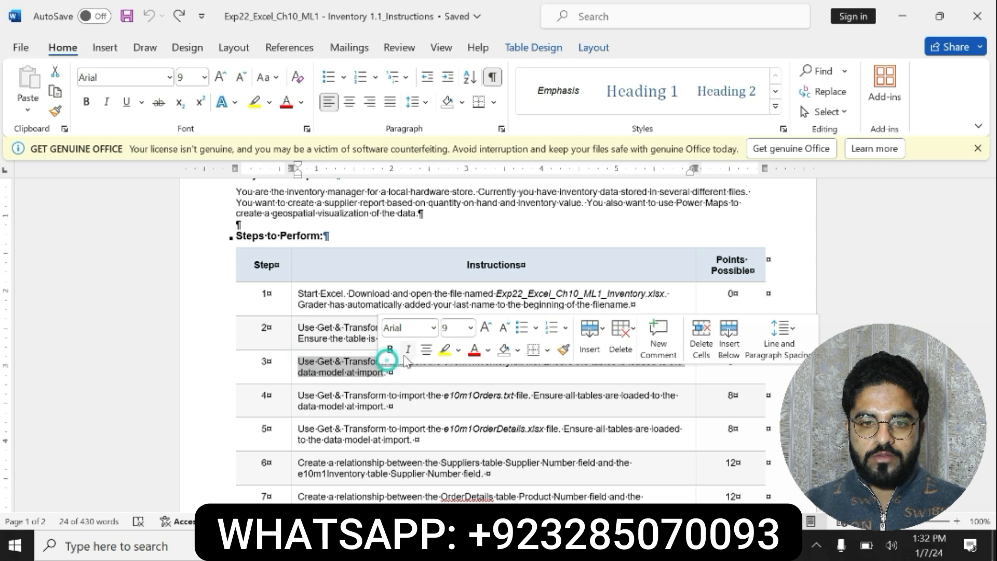
{"action": "left_click", "coordinate": [390, 349]}
{"action": "left_click", "coordinate": [445, 349]}
{"action": "left_click", "coordinate": [303, 360]}
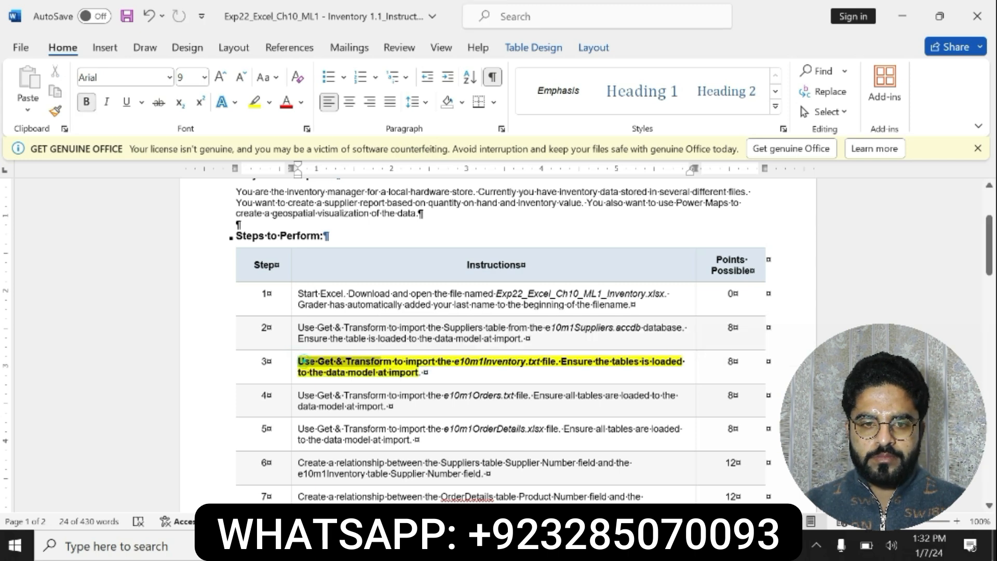
{"action": "left_click_drag", "start_coordinate": [303, 361], "coordinate": [421, 372]}
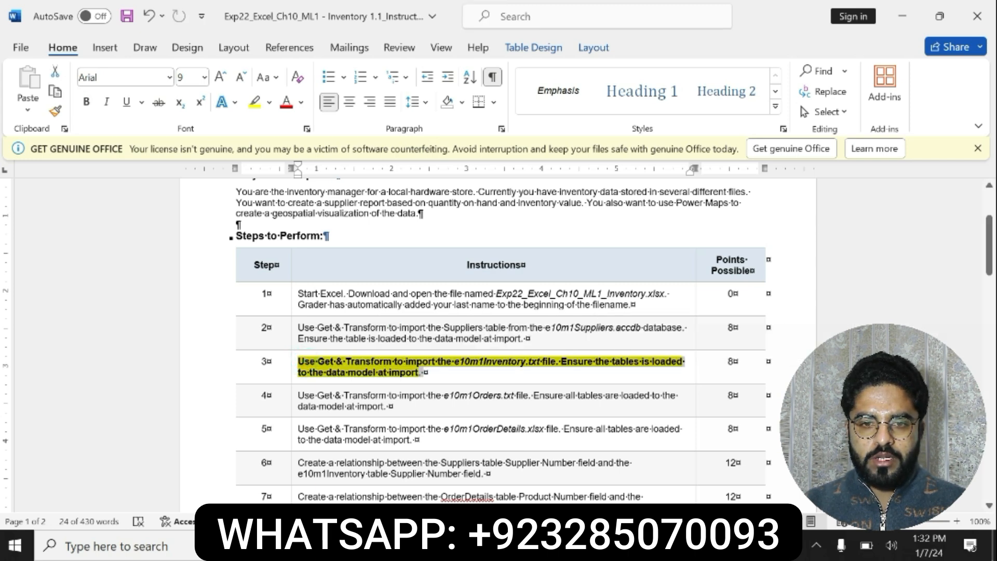
{"action": "left_click", "coordinate": [300, 361]}
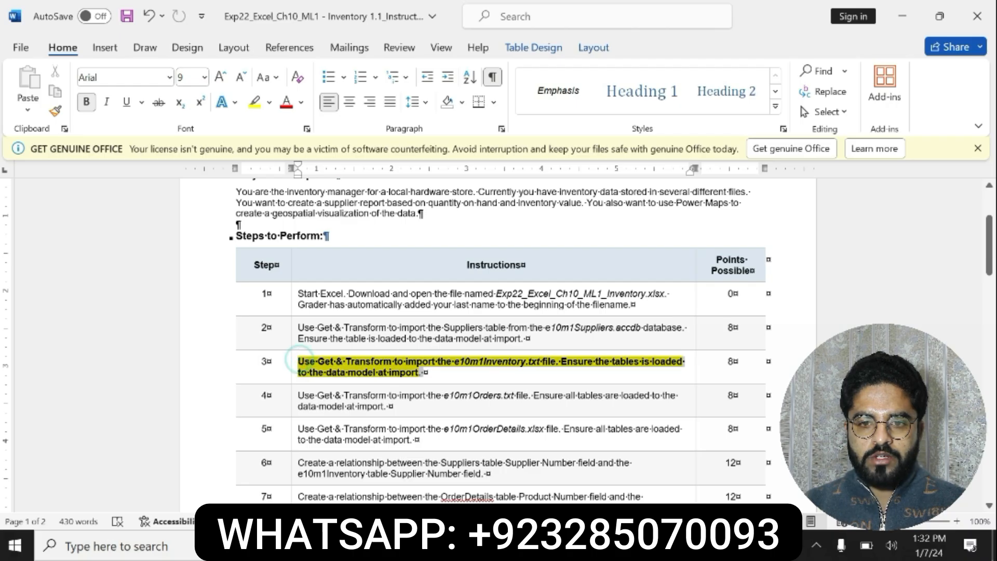
{"action": "mouse_move", "coordinate": [300, 360]}
{"action": "left_mouse_down"}
{"action": "mouse_move", "coordinate": [587, 373]}
{"action": "mouse_move", "coordinate": [608, 365]}
{"action": "mouse_move", "coordinate": [510, 380]}
{"action": "mouse_move", "coordinate": [456, 362]}
{"action": "mouse_move", "coordinate": [298, 362]}
{"action": "left_mouse_up"}
{"action": "left_click", "coordinate": [550, 360]}
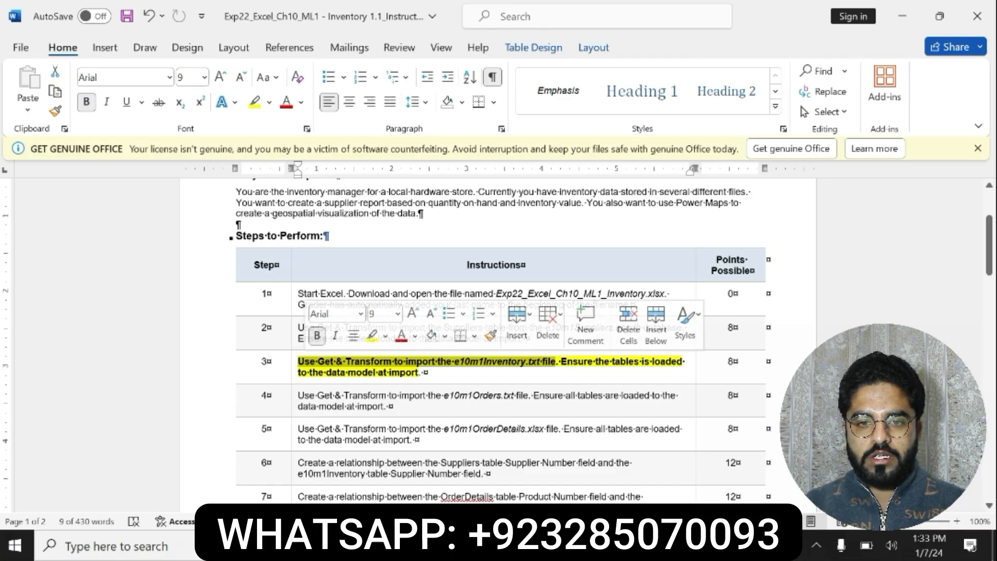
Switch to the Excel workbook and import the text file e10m1Inventory, loading it with Tab as the delimiter
{"action": "left_click", "coordinate": [444, 545]}
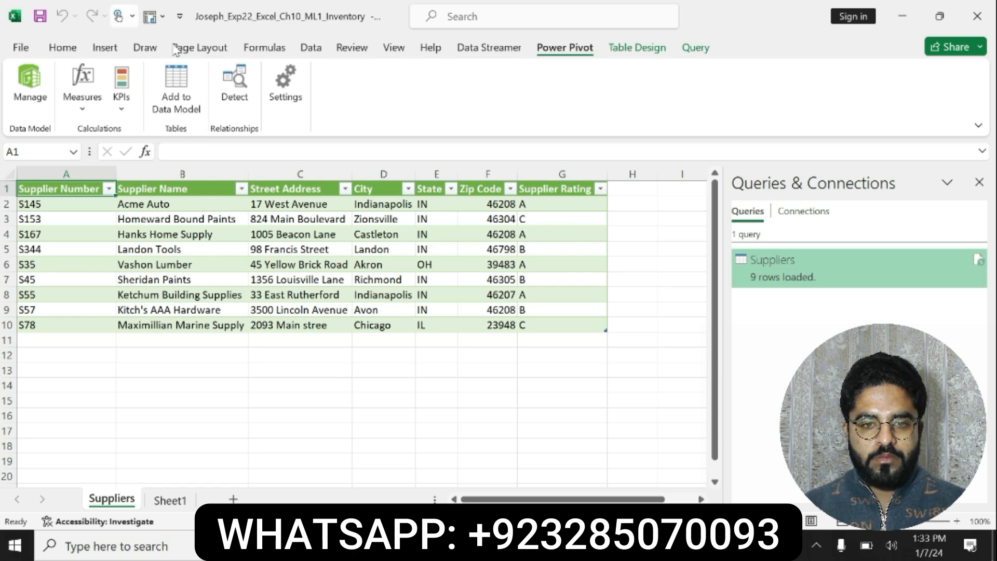
{"action": "left_click", "coordinate": [311, 47]}
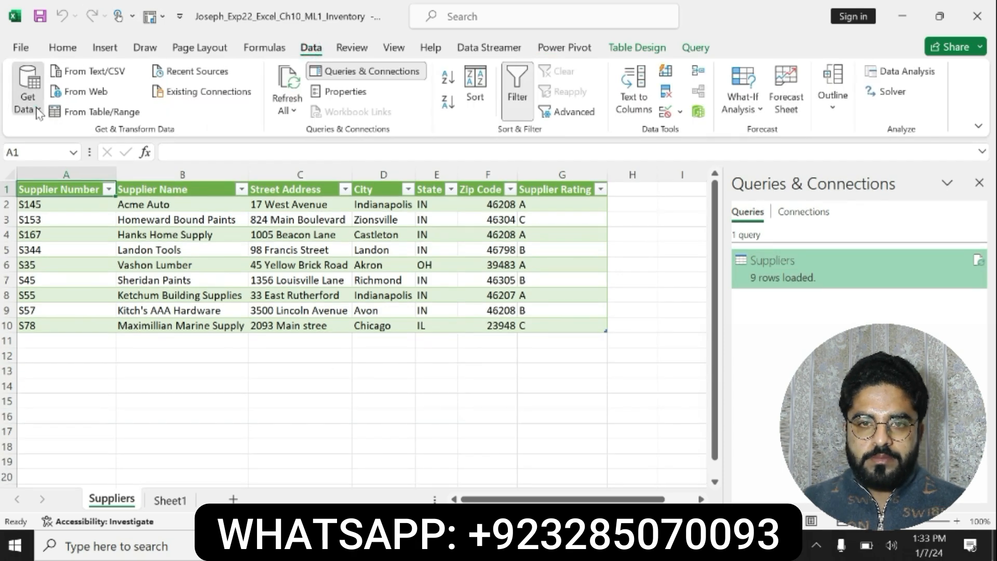
{"action": "left_click", "coordinate": [26, 99]}
{"action": "mouse_move", "coordinate": [124, 146]}
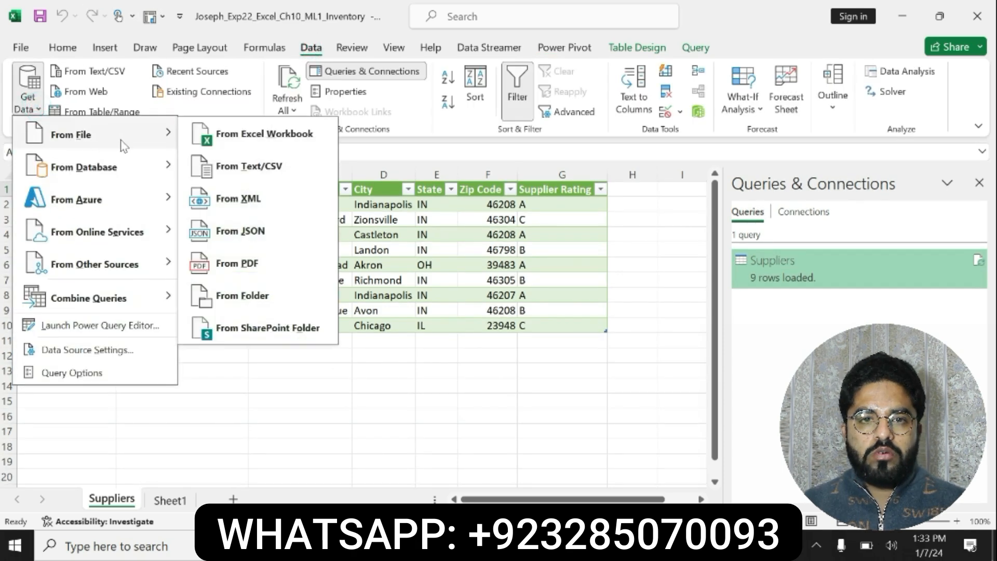
{"action": "left_click", "coordinate": [247, 167]}
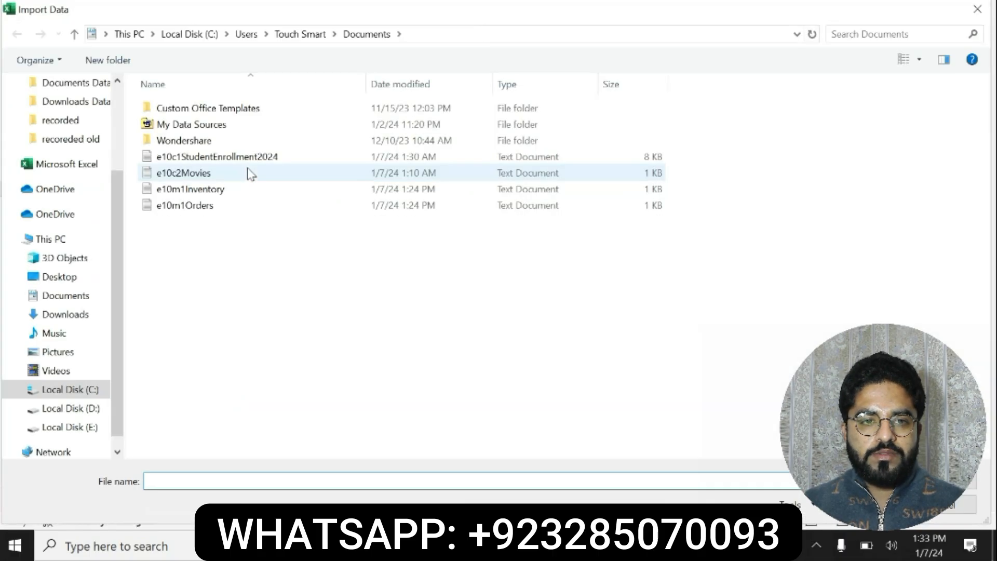
{"action": "left_click", "coordinate": [223, 191]}
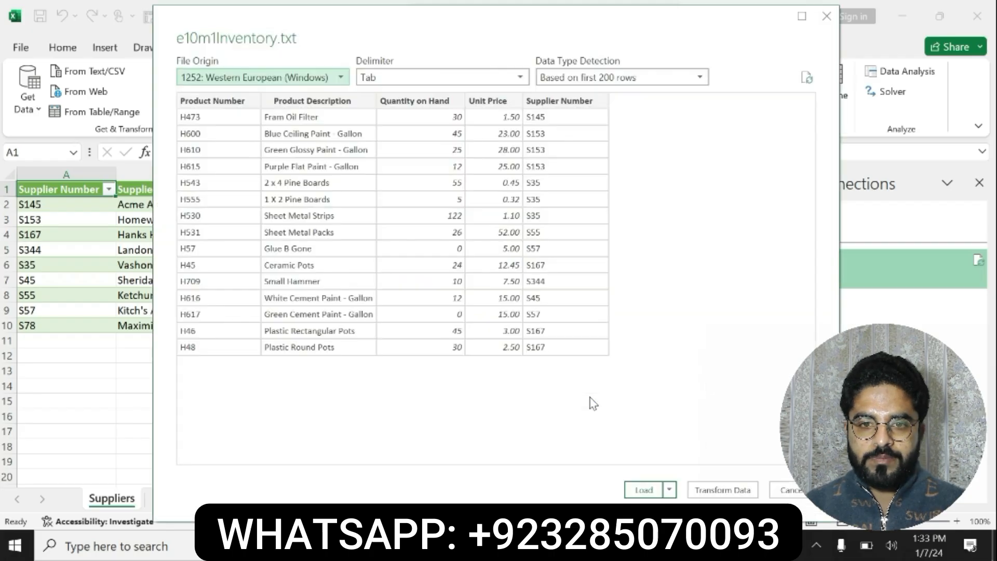
{"action": "left_click", "coordinate": [644, 489]}
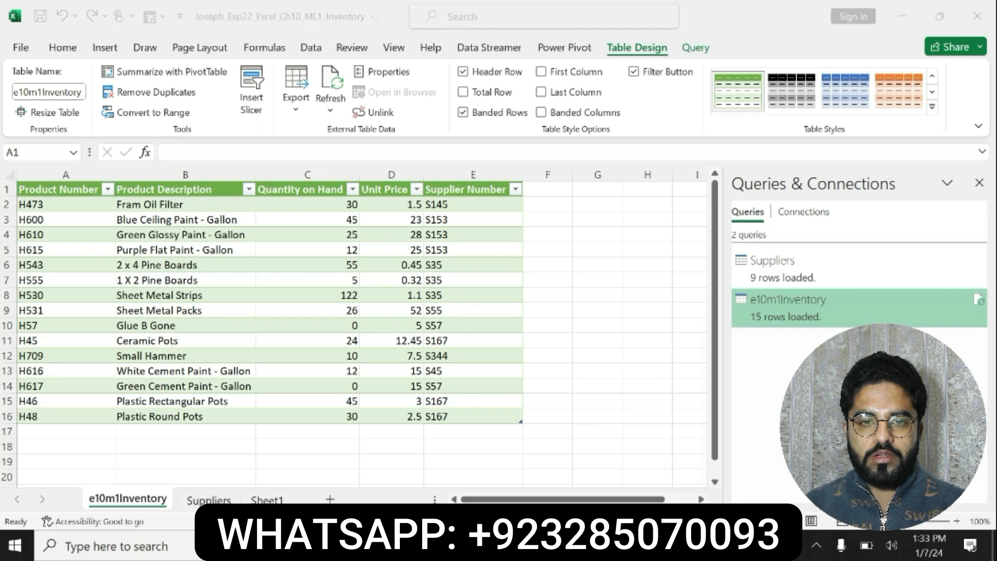
Switch to the instructions document in Word and undo the bold and yellow highlight on the step 3 instruction
{"action": "key", "text": "alt+Tab"}
{"action": "key", "text": "ctrl+z"}
{"action": "key", "text": "ctrl+z"}
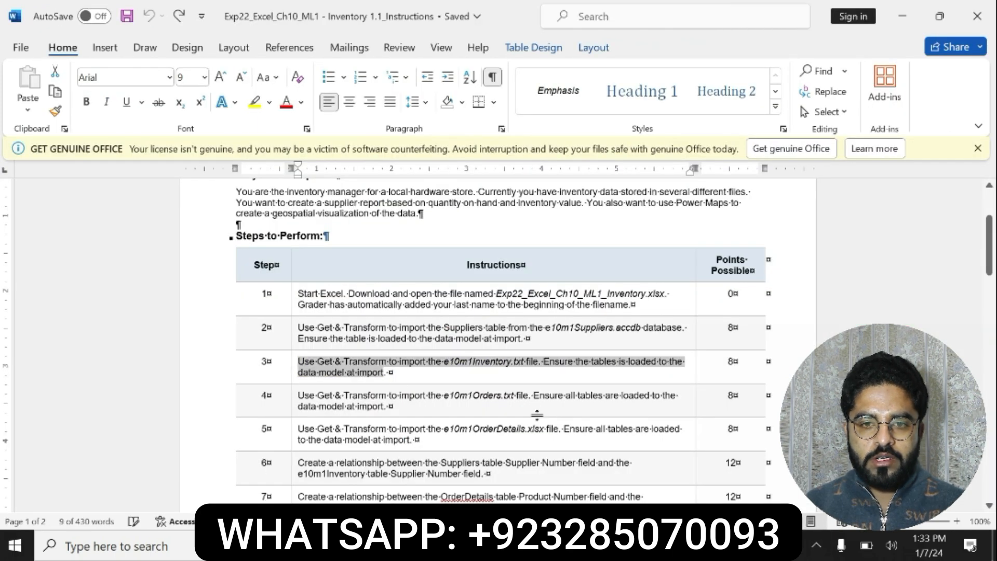
Bold and highlight in yellow the step 4 instruction about importing e10m1Orders.txt, and read through it
{"action": "left_click_drag", "start_coordinate": [298, 395], "coordinate": [393, 407]}
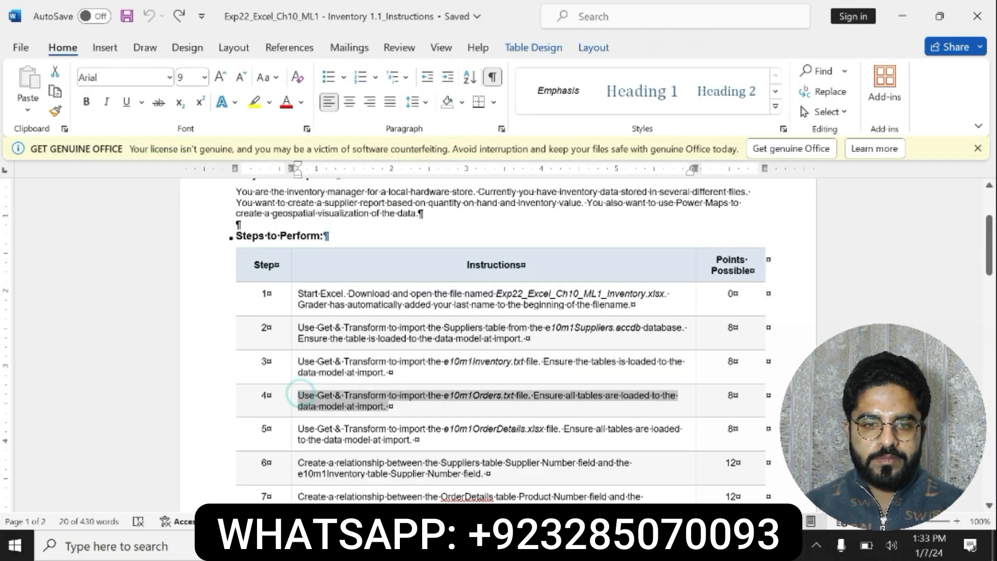
{"action": "left_click", "coordinate": [440, 384]}
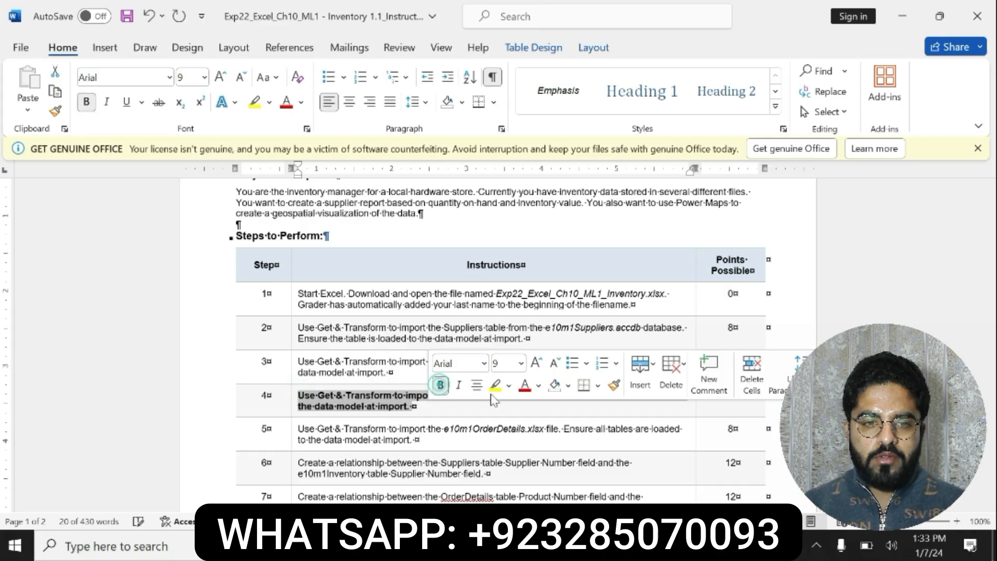
{"action": "left_click", "coordinate": [494, 387]}
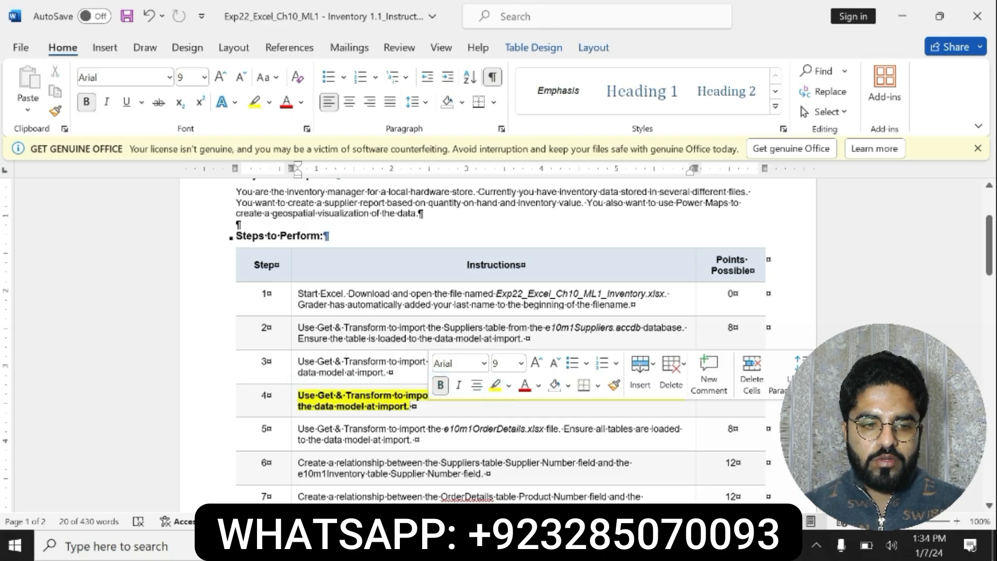
{"action": "left_click_drag", "start_coordinate": [299, 394], "coordinate": [416, 406]}
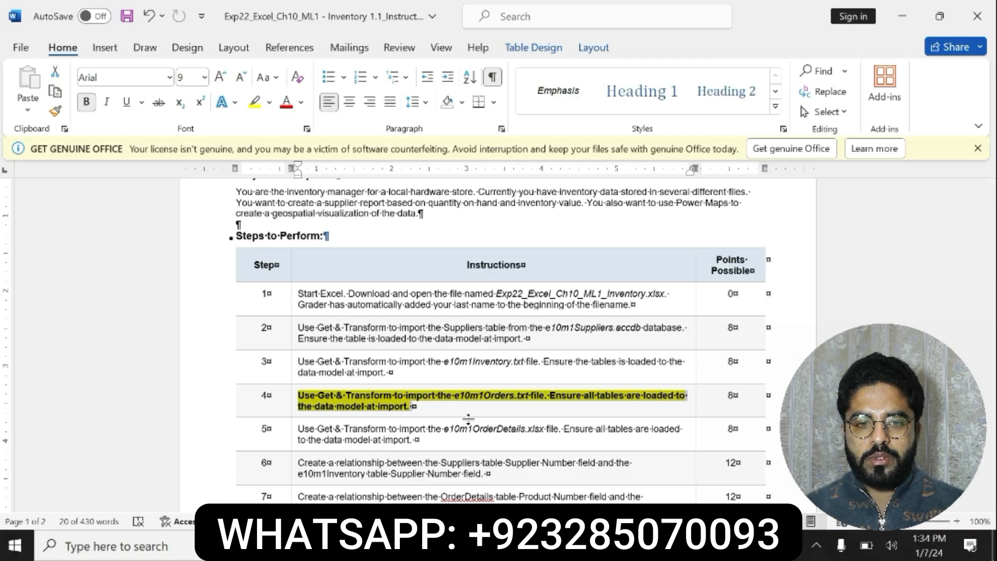
{"action": "left_click", "coordinate": [300, 396]}
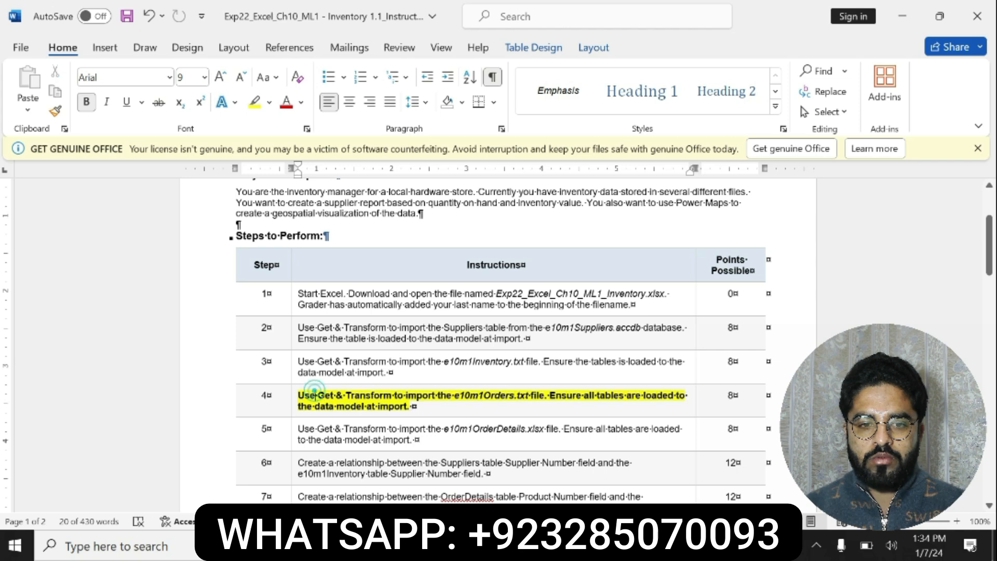
{"action": "left_click_drag", "start_coordinate": [300, 395], "coordinate": [438, 415]}
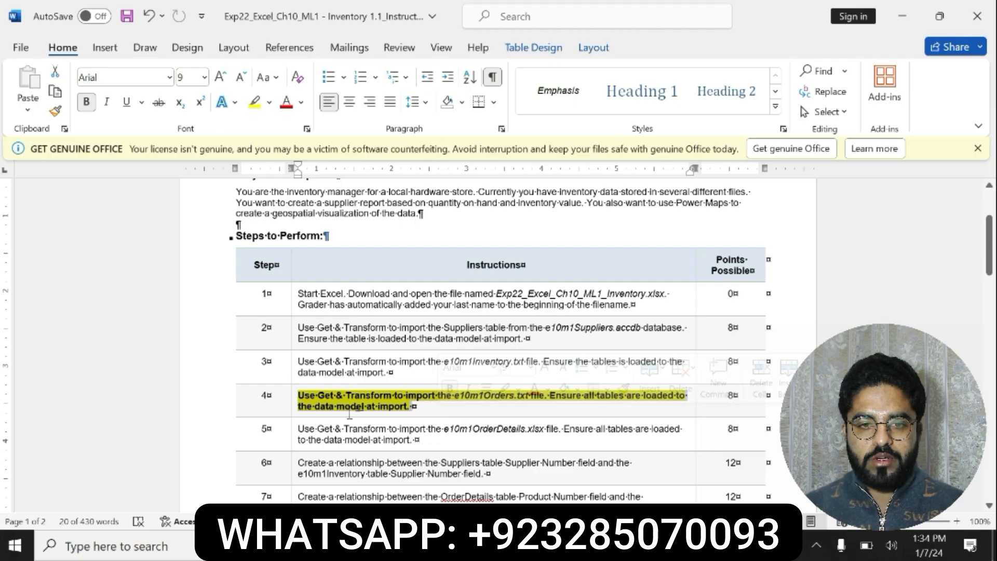
{"action": "left_click", "coordinate": [311, 391]}
{"action": "left_click_drag", "start_coordinate": [311, 391], "coordinate": [418, 408]}
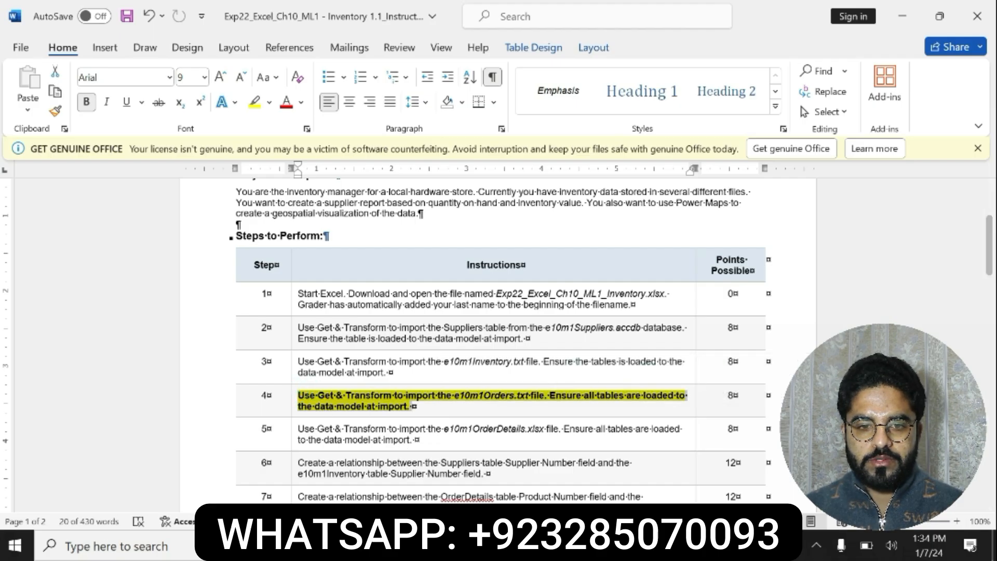
Switch to the Excel workbook and import the text file e10m1Orders, loading it with Tab as the delimiter
{"action": "left_click", "coordinate": [514, 546]}
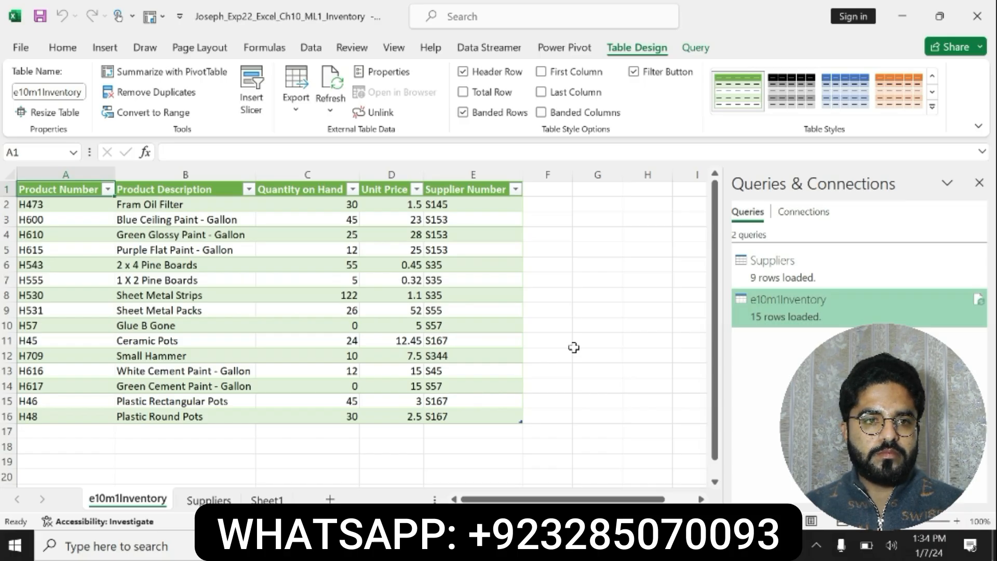
{"action": "left_click", "coordinate": [310, 47]}
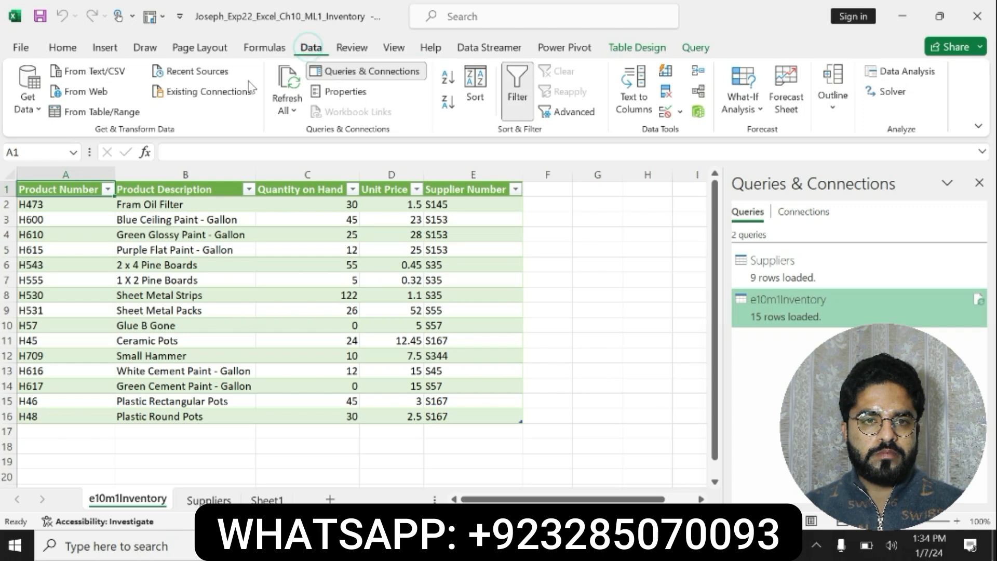
{"action": "mouse_move", "coordinate": [93, 149]}
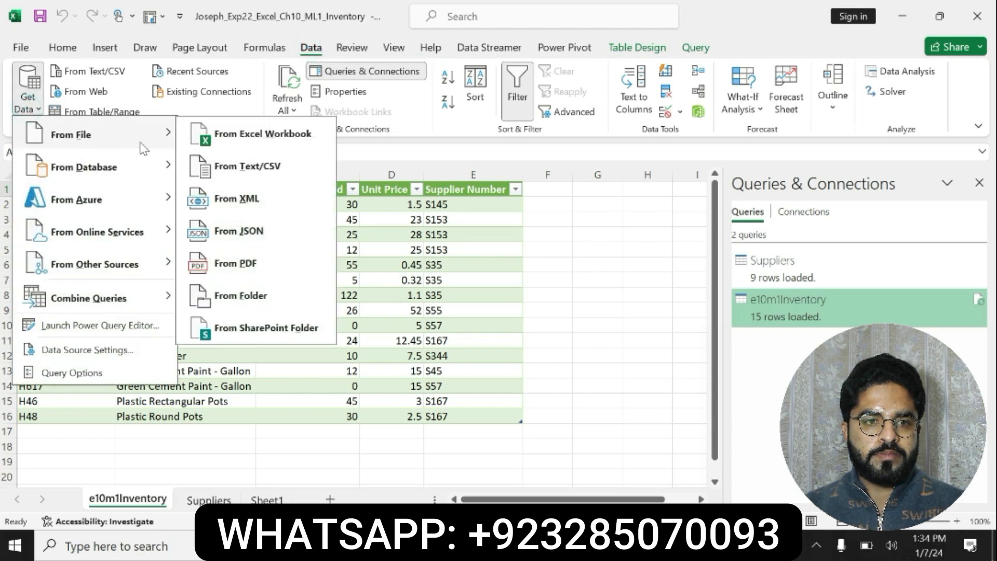
{"action": "left_click", "coordinate": [274, 167]}
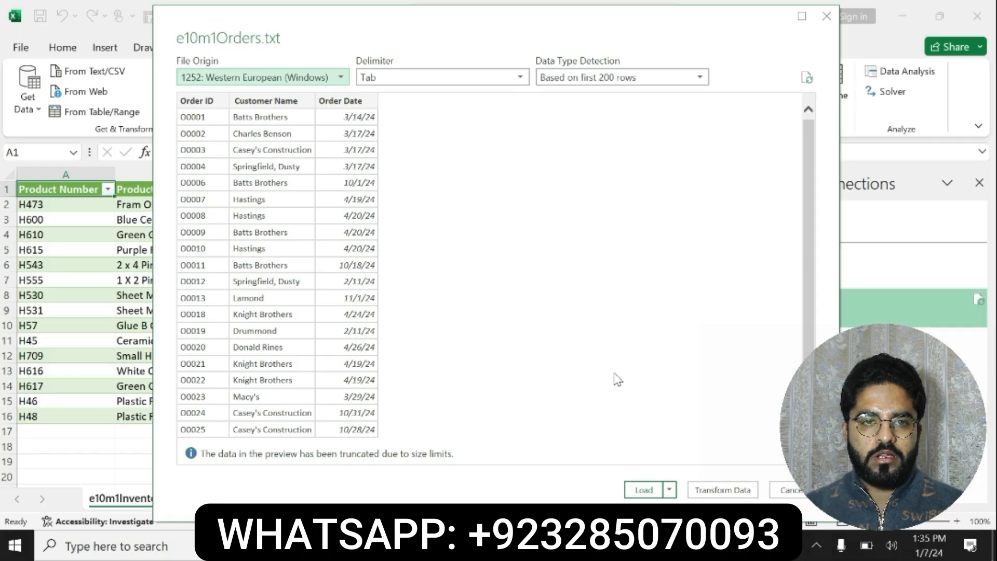
{"action": "left_click", "coordinate": [644, 489]}
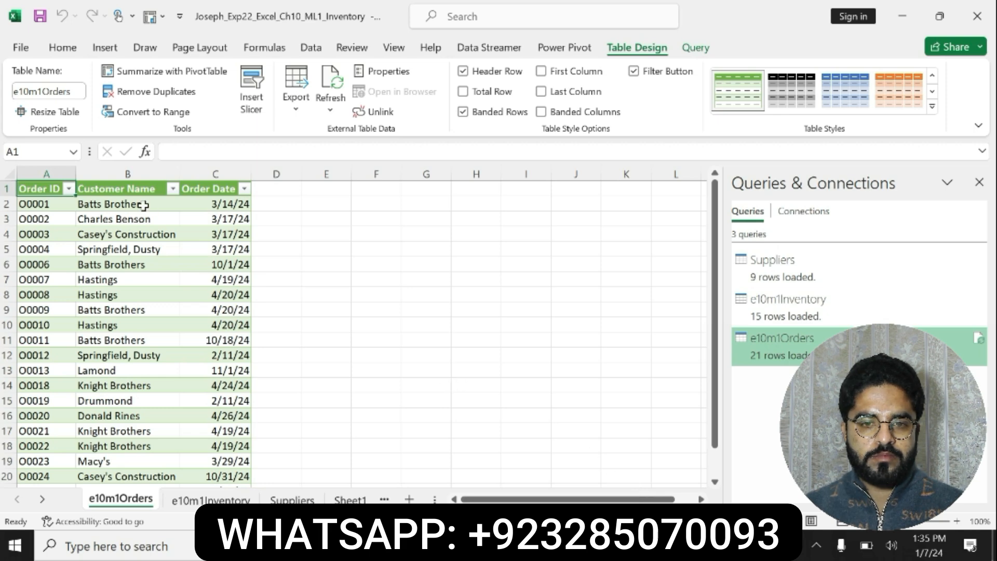
Select the whole e10m1Orders table and add it to the Power Pivot data model
{"action": "left_click_drag", "start_coordinate": [50, 187], "coordinate": [218, 457]}
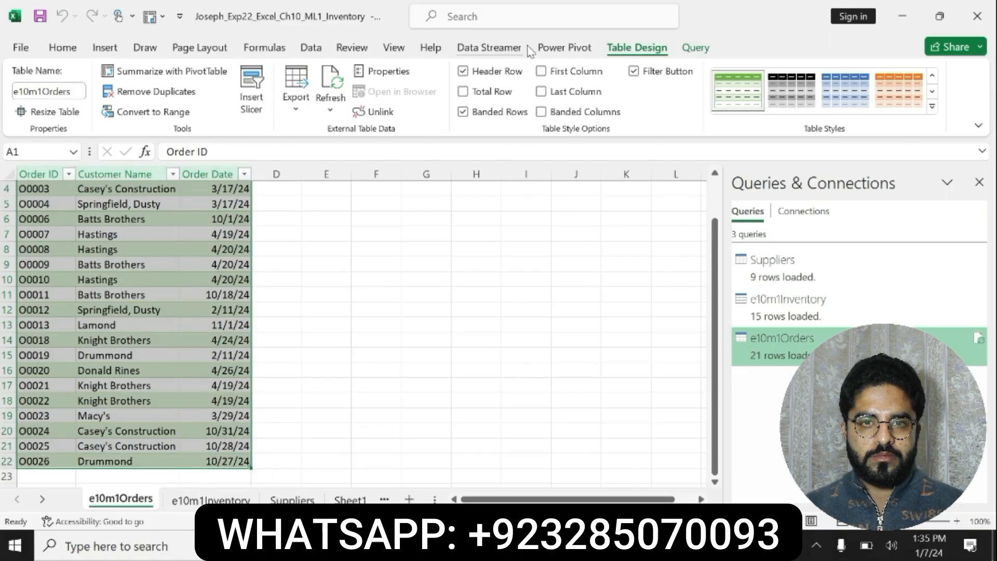
{"action": "left_click", "coordinate": [555, 42]}
{"action": "left_click", "coordinate": [175, 88]}
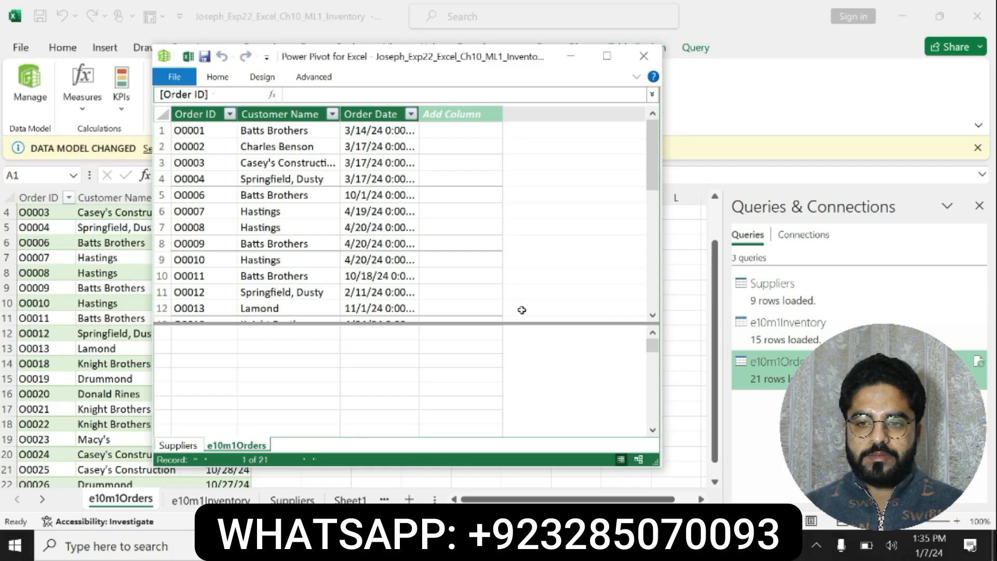
Close the Power Pivot window and switch to the instructions document in Word
{"action": "left_click", "coordinate": [644, 55]}
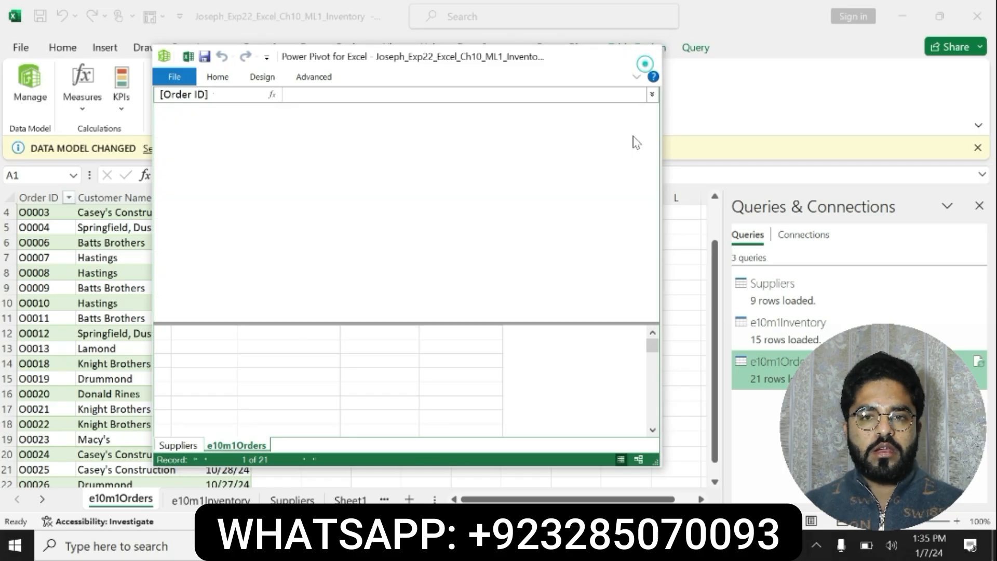
{"action": "key", "text": "alt+Tab"}
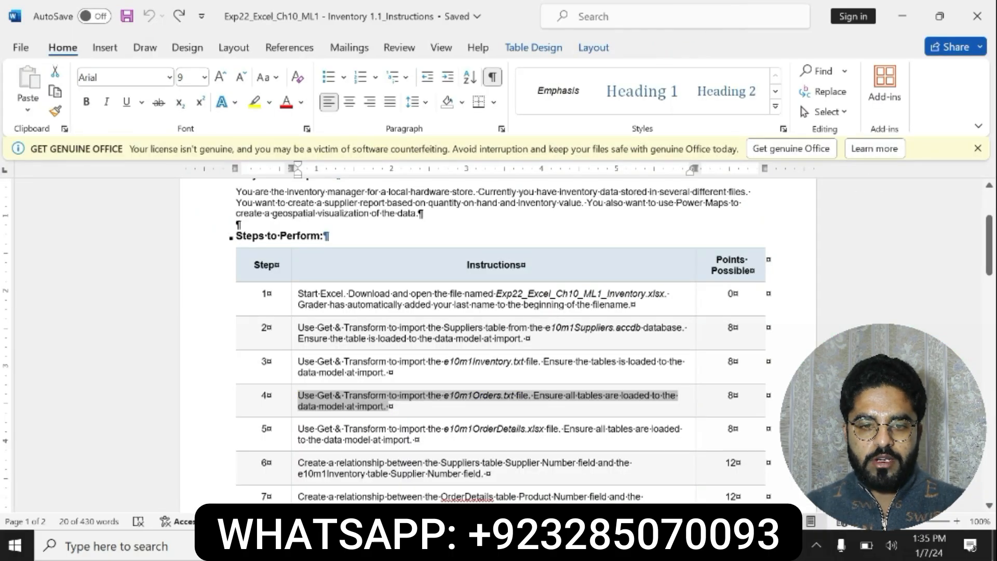
Bold and highlight in yellow the whole step 5 instruction about importing e10m1OrderDetails.xlsx, and read through it
{"action": "left_click_drag", "start_coordinate": [419, 440], "coordinate": [393, 429]}
{"action": "left_click", "coordinate": [439, 416]}
{"action": "left_click_drag", "start_coordinate": [301, 425], "coordinate": [373, 432]}
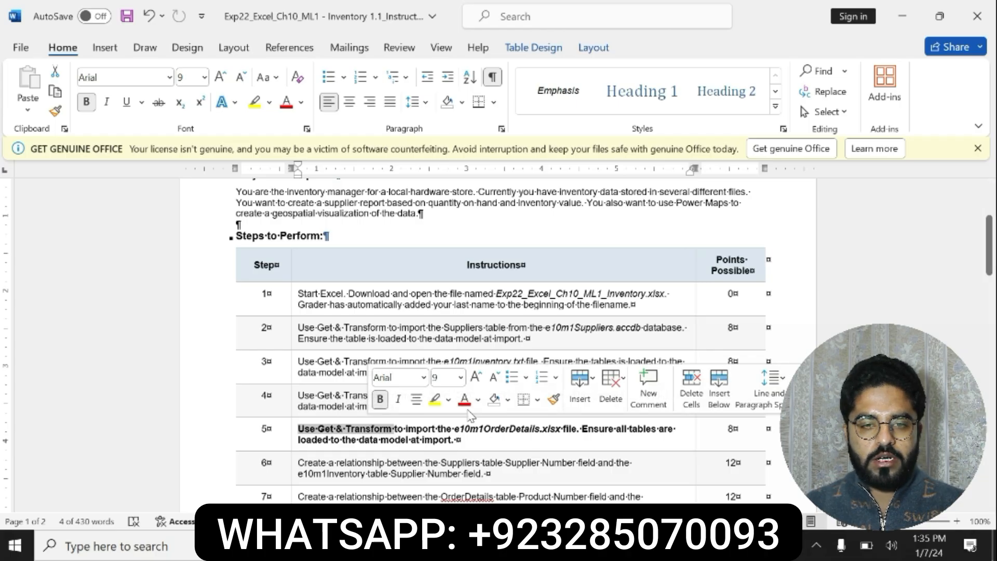
{"action": "left_click", "coordinate": [433, 399]}
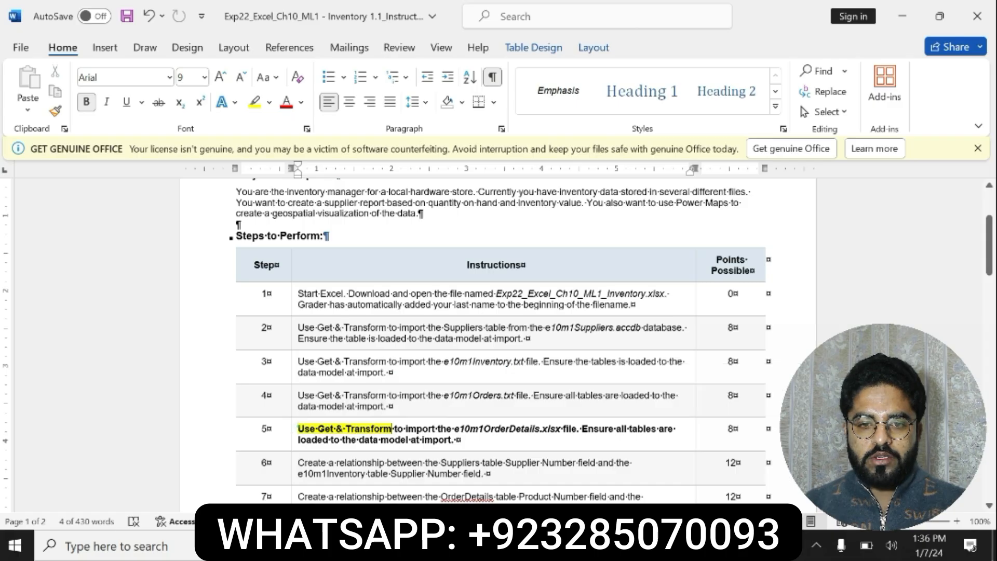
{"action": "left_click_drag", "start_coordinate": [299, 429], "coordinate": [457, 440]}
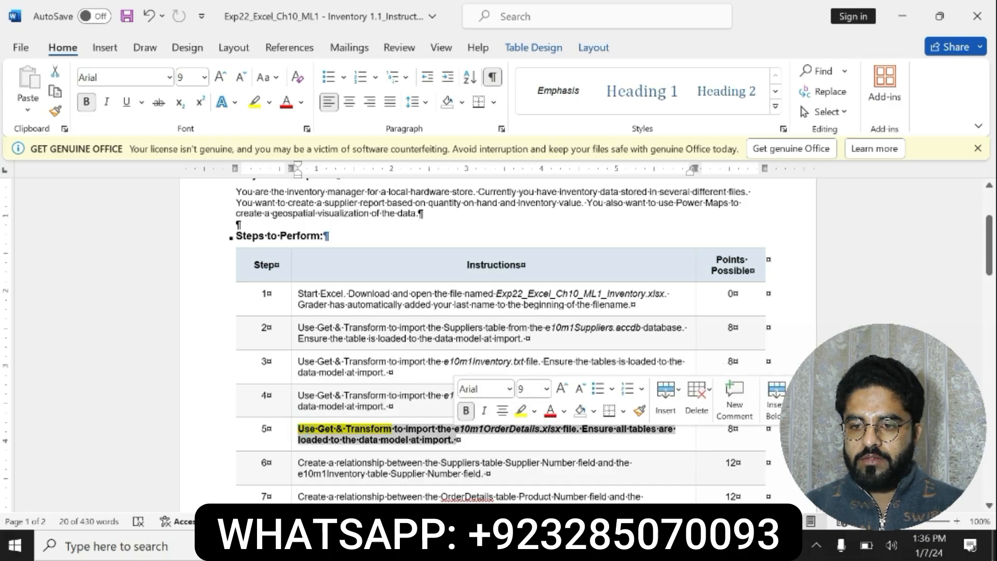
{"action": "left_click", "coordinate": [398, 432]}
{"action": "left_click_drag", "start_coordinate": [393, 430], "coordinate": [457, 440]}
{"action": "left_click", "coordinate": [404, 430]}
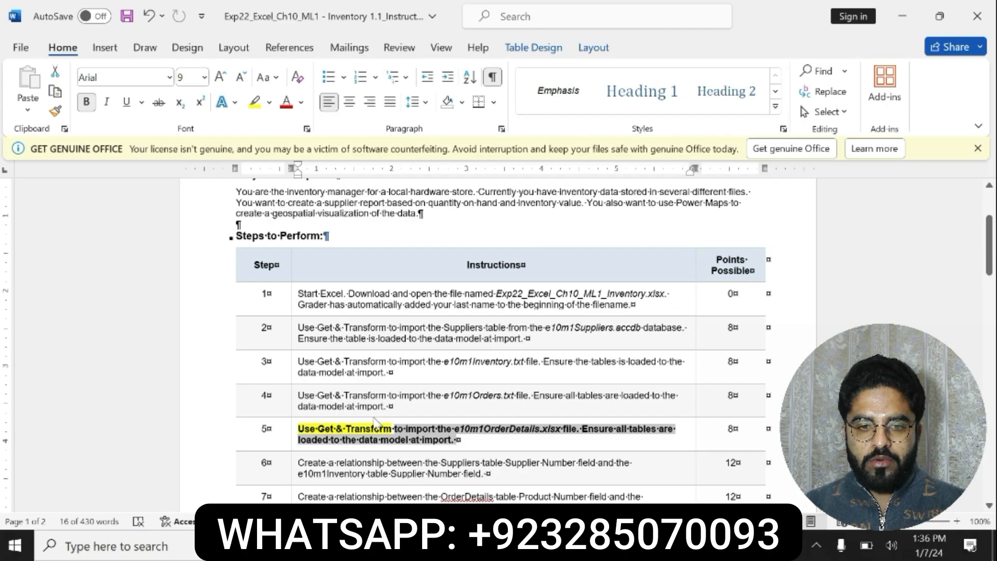
{"action": "left_click", "coordinate": [255, 102]}
{"action": "key", "text": "Right"}
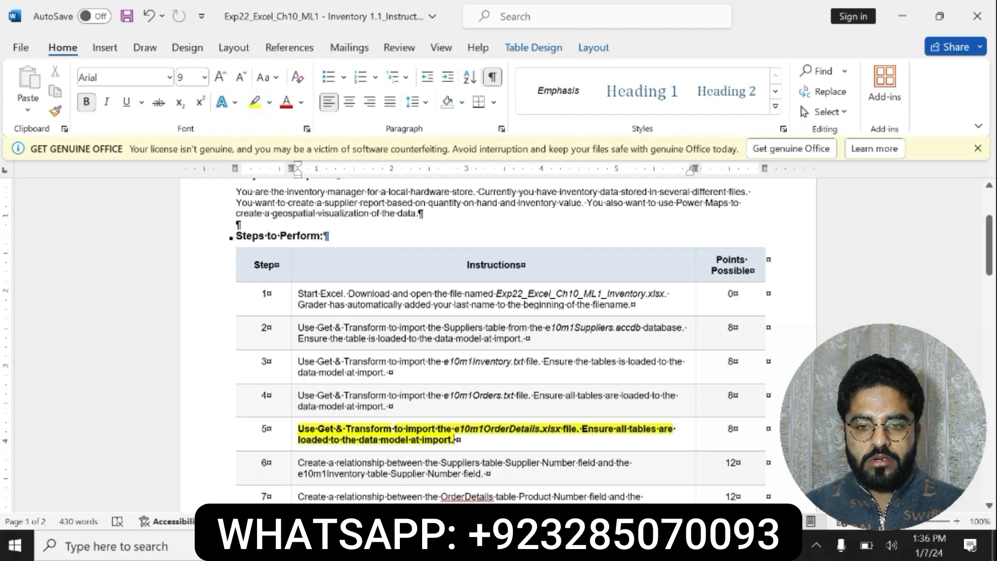
{"action": "left_click_drag", "start_coordinate": [299, 430], "coordinate": [526, 440]}
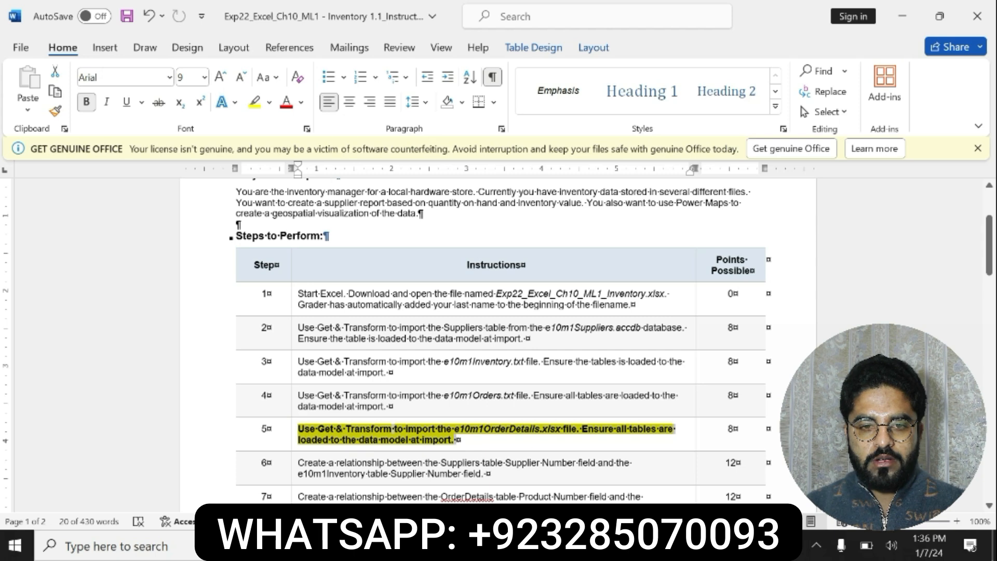
Switch to the Excel workbook and start a Get Data import from the Excel file e10m1OrderDetails on the Desktop
{"action": "key", "text": "alt+Tab"}
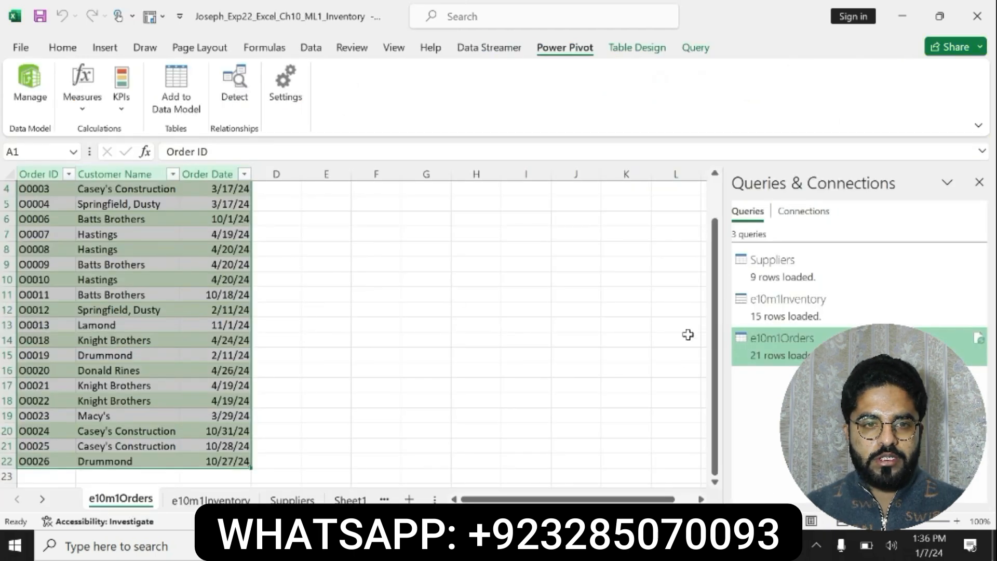
{"action": "scroll", "coordinate": [719, 203], "scroll_direction": "up", "scroll_amount": 1}
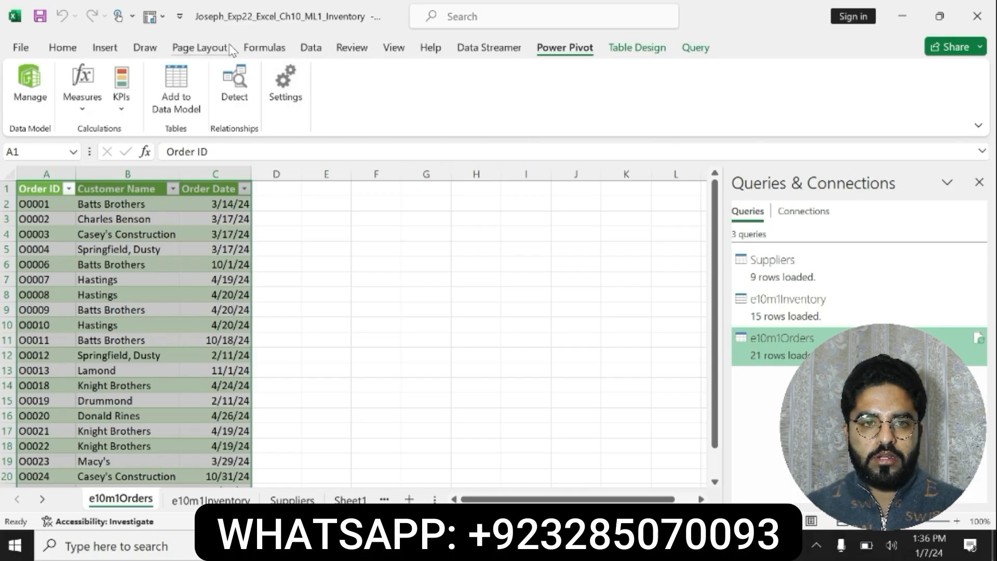
{"action": "left_click", "coordinate": [310, 46]}
{"action": "left_click", "coordinate": [28, 91]}
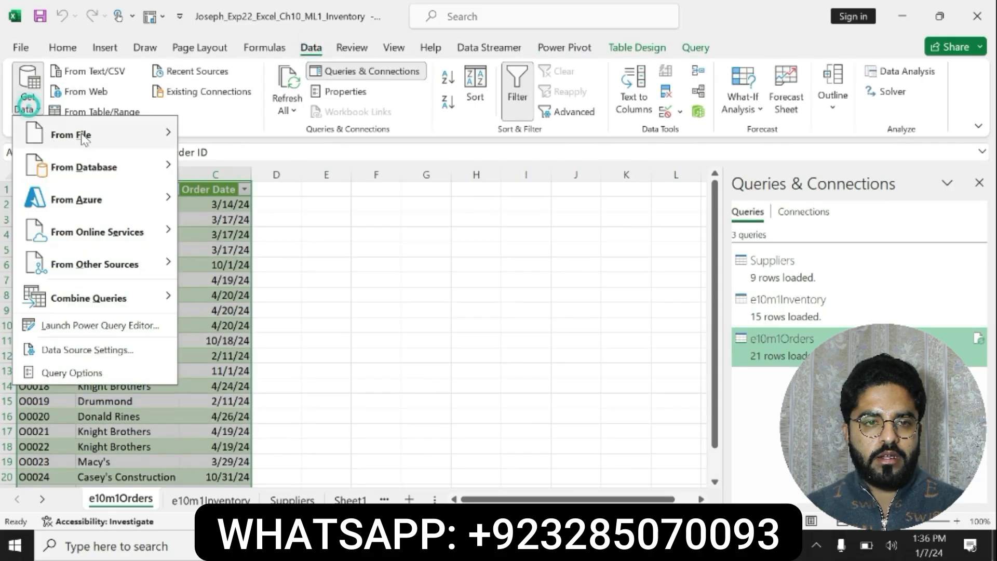
{"action": "mouse_move", "coordinate": [80, 134]}
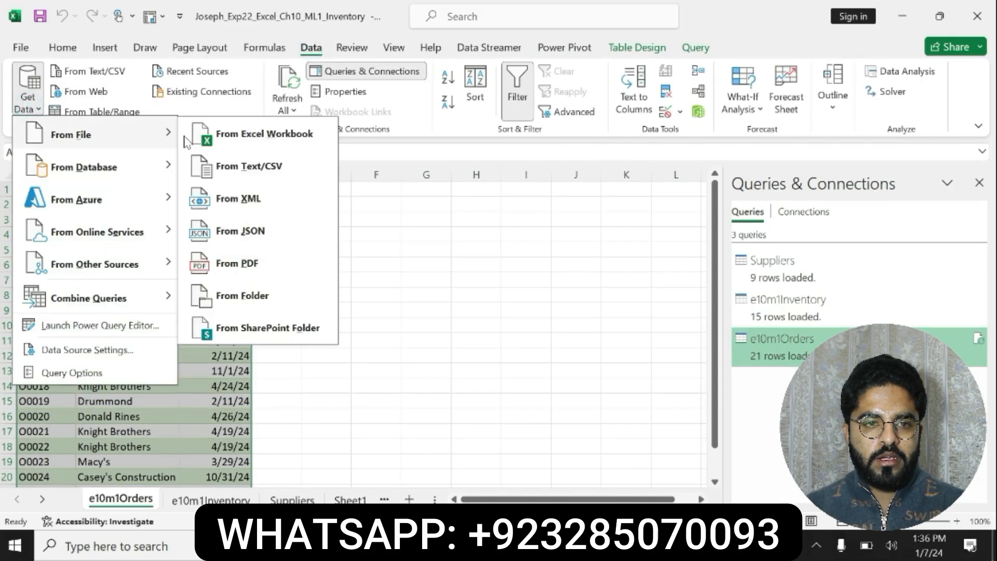
{"action": "left_click", "coordinate": [232, 139]}
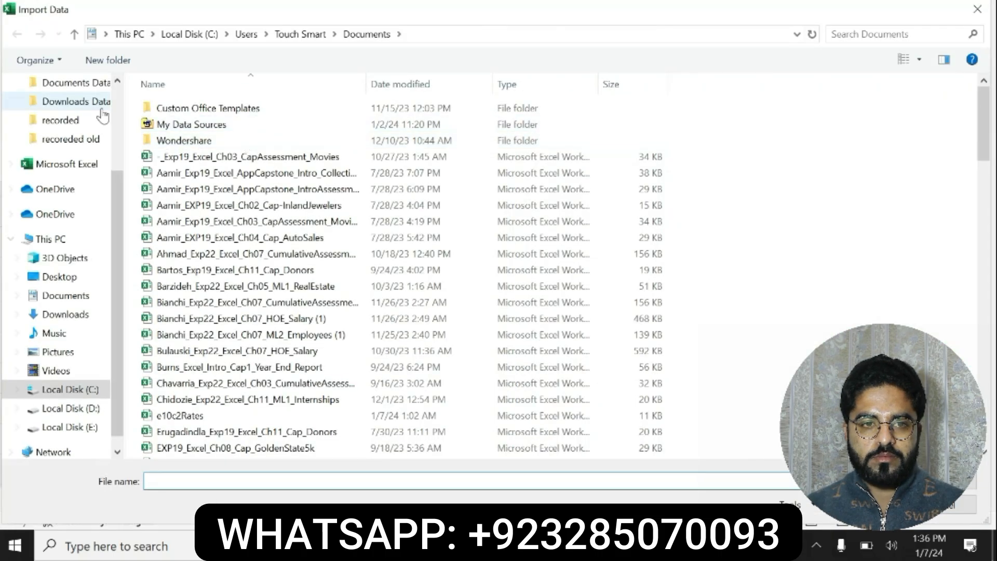
{"action": "scroll", "coordinate": [94, 130], "scroll_direction": "up", "scroll_amount": 3}
{"action": "left_click", "coordinate": [71, 112]}
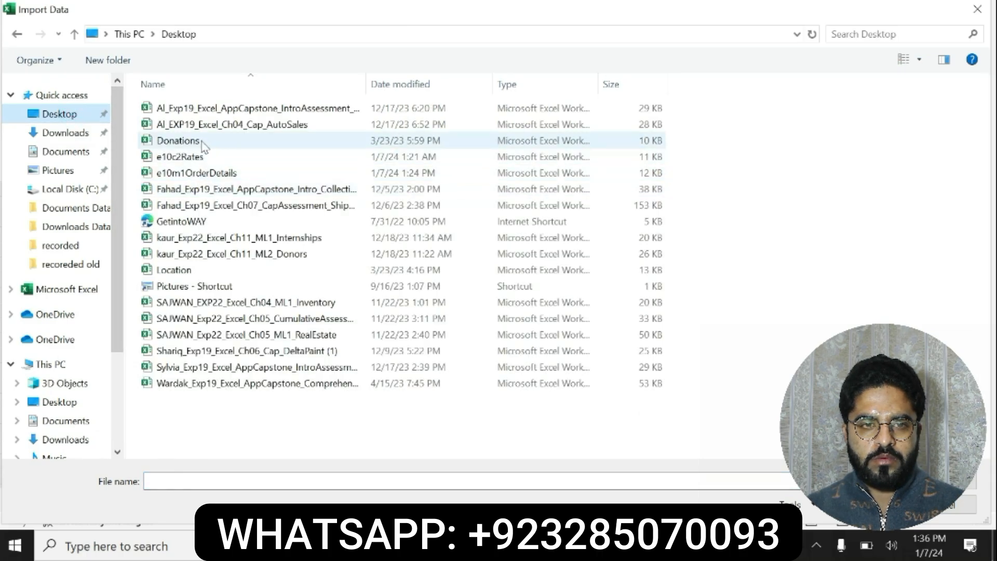
{"action": "key", "text": "alt+Tab"}
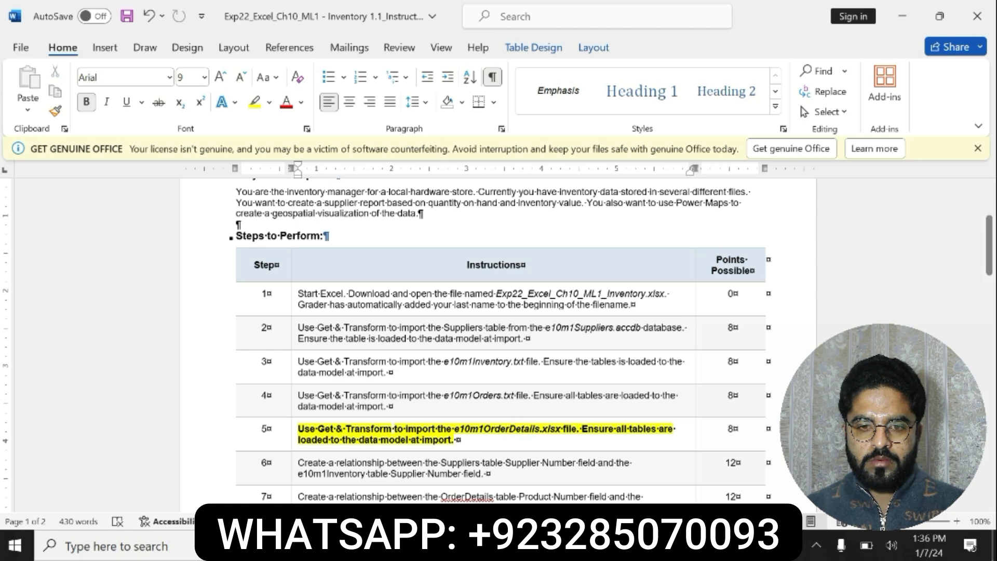
{"action": "key", "text": "alt+Tab"}
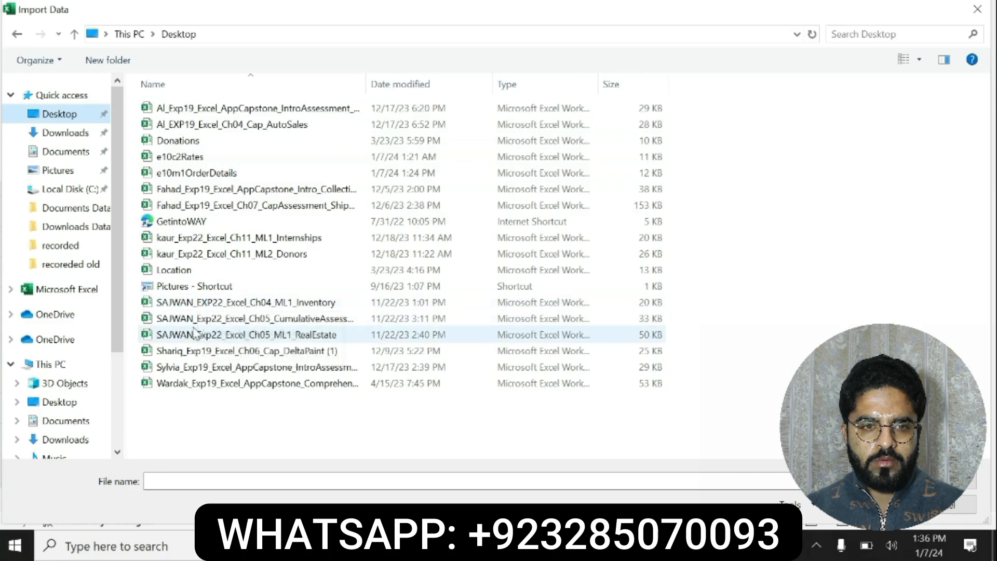
{"action": "double_click", "coordinate": [204, 177]}
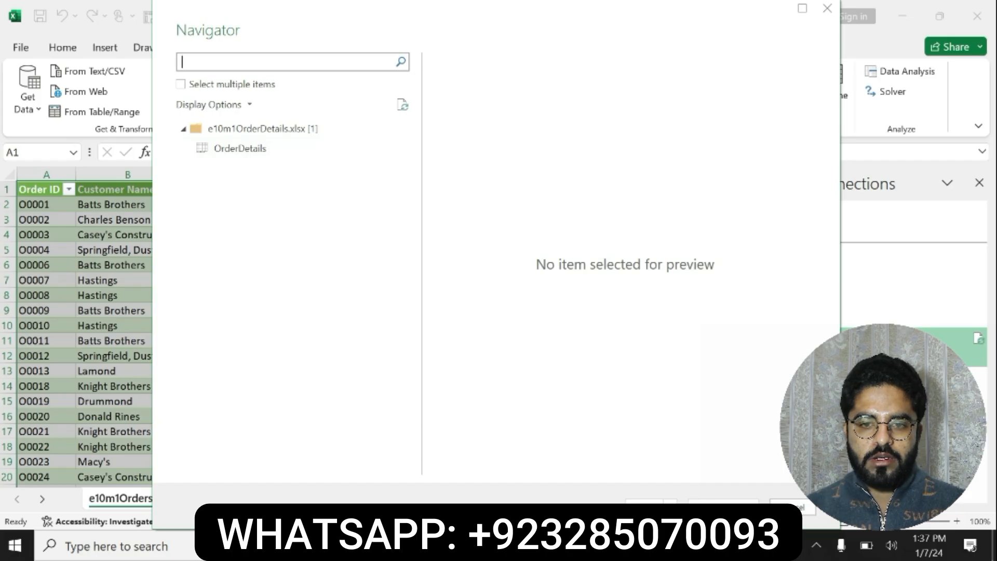
Recheck the step 5 instruction in Word, and load the OrderDetails item from e10m1OrderDetails.xlsx into the Excel workbook
{"action": "key", "text": "alt+Tab"}
{"action": "triple_click", "coordinate": [436, 430]}
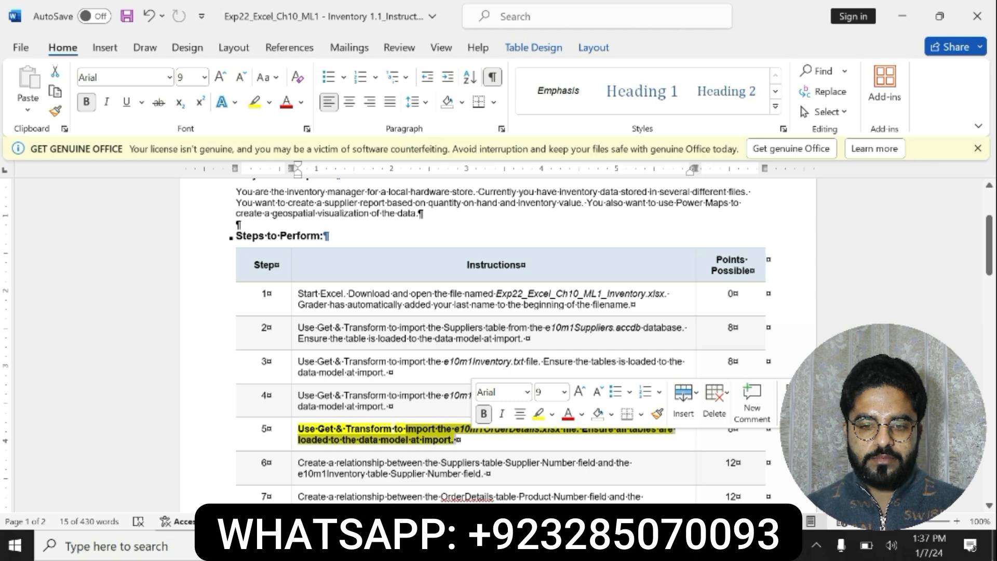
{"action": "key", "text": "alt+Tab"}
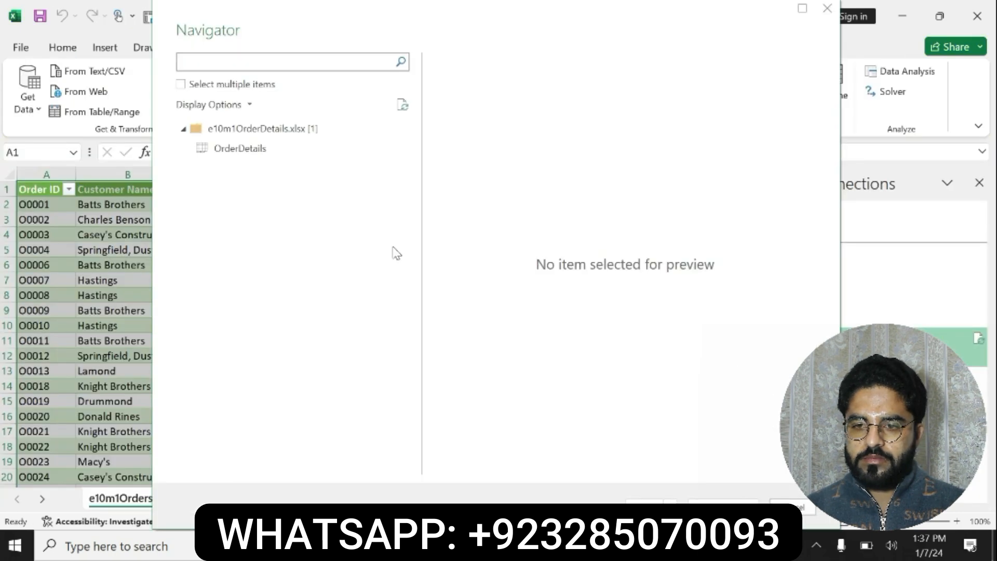
{"action": "left_click", "coordinate": [242, 148]}
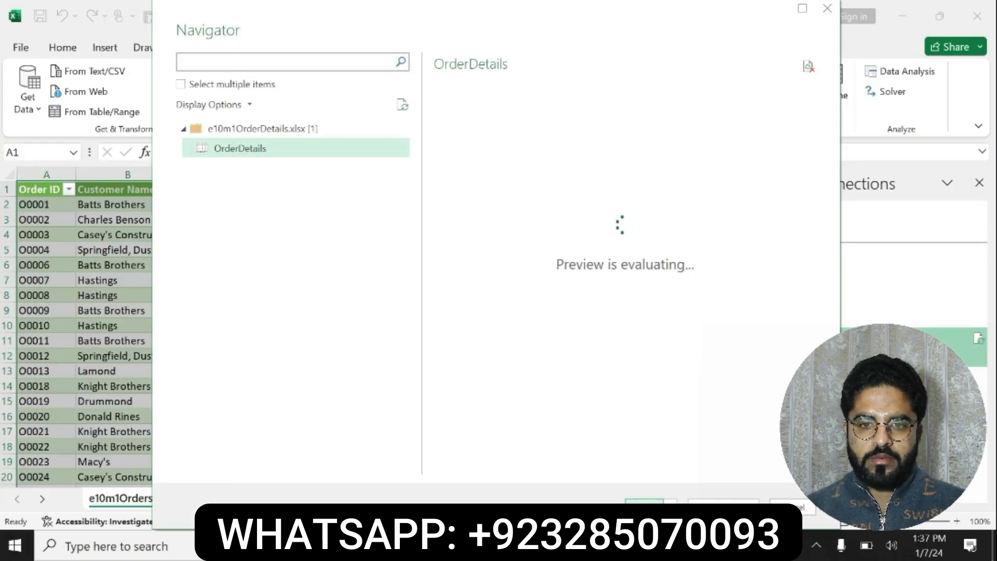
{"action": "left_click", "coordinate": [645, 509]}
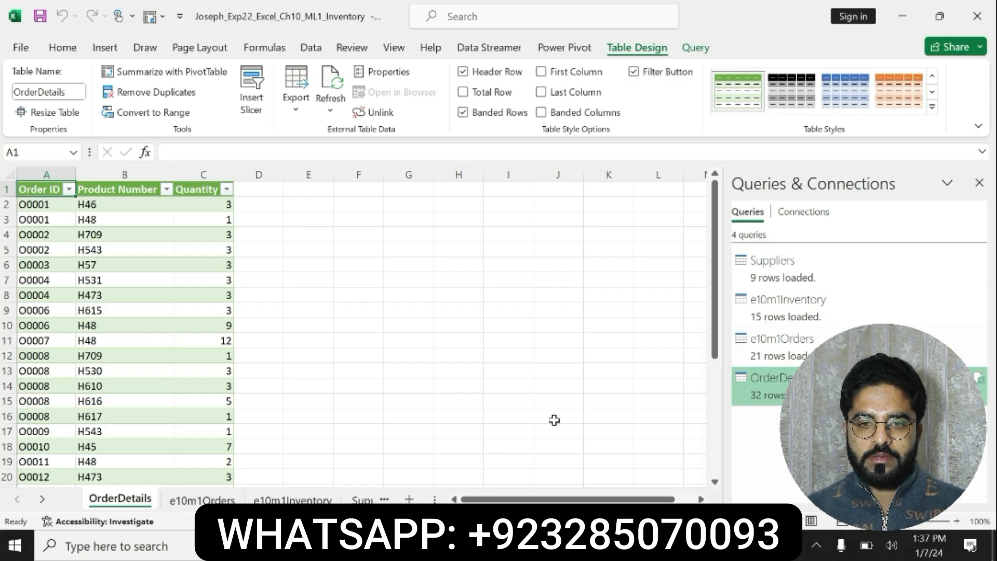
Check the data model requirement in step 5 in Word, and add the whole OrderDetails table in Excel to the Power Pivot data model
{"action": "key", "text": "alt+Tab"}
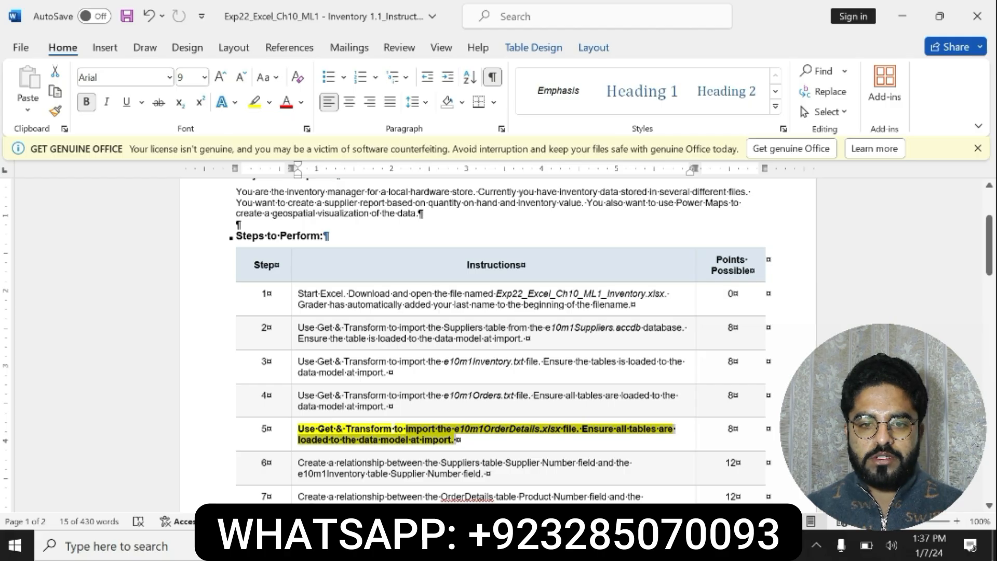
{"action": "left_click", "coordinate": [584, 429]}
{"action": "left_click_drag", "start_coordinate": [582, 430], "coordinate": [581, 441]}
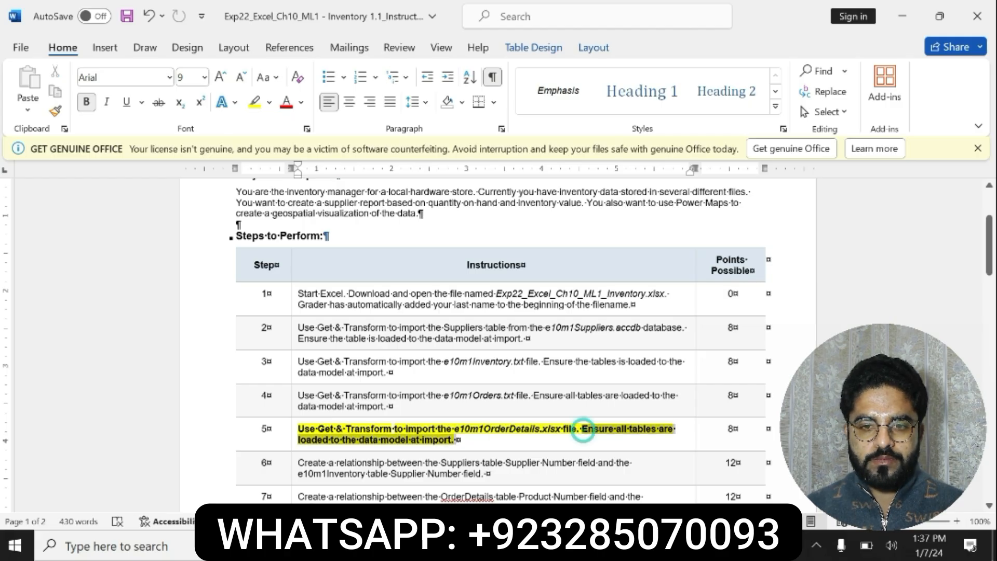
{"action": "key", "text": "alt+Tab"}
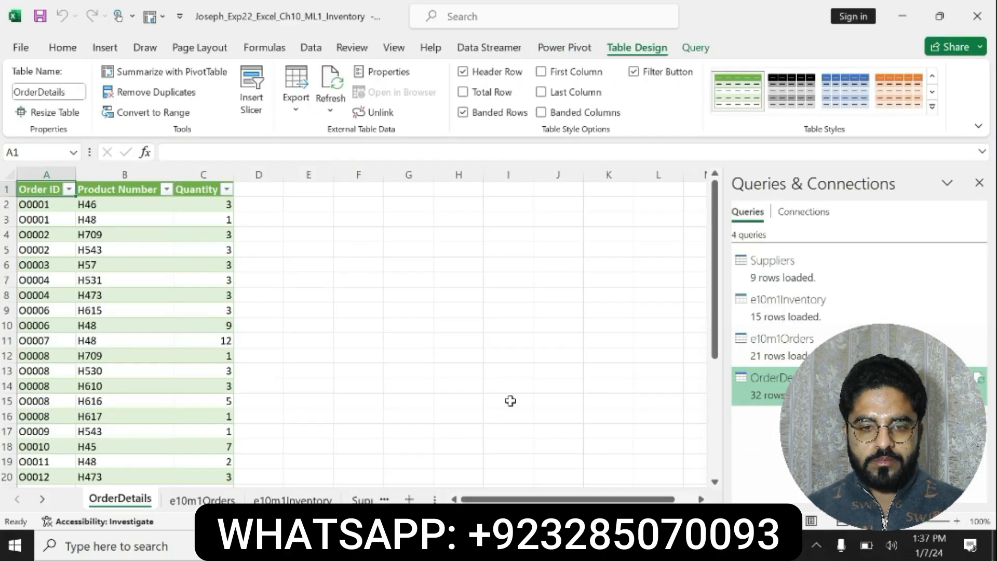
{"action": "left_click_drag", "start_coordinate": [38, 189], "coordinate": [186, 432]}
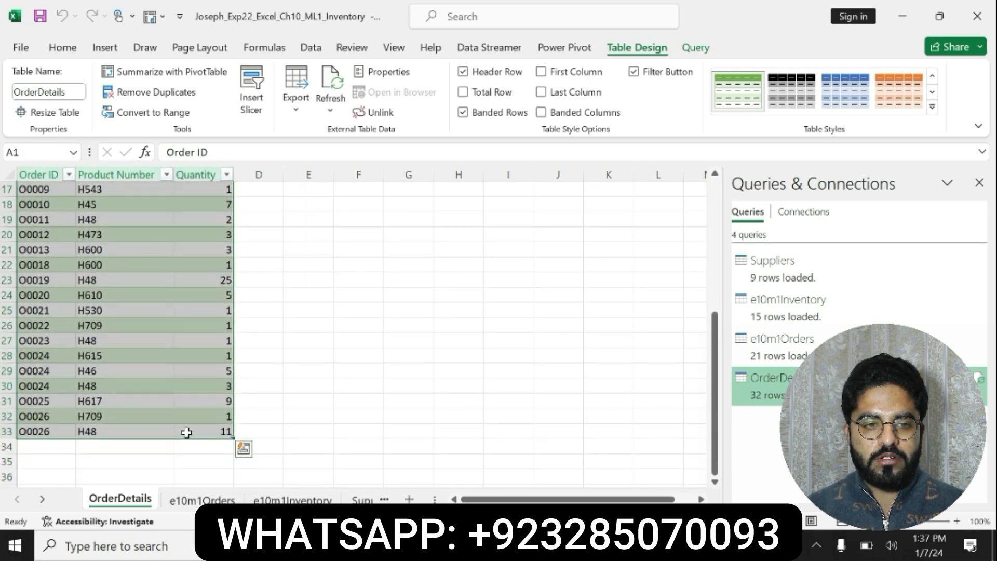
{"action": "left_click", "coordinate": [537, 47]}
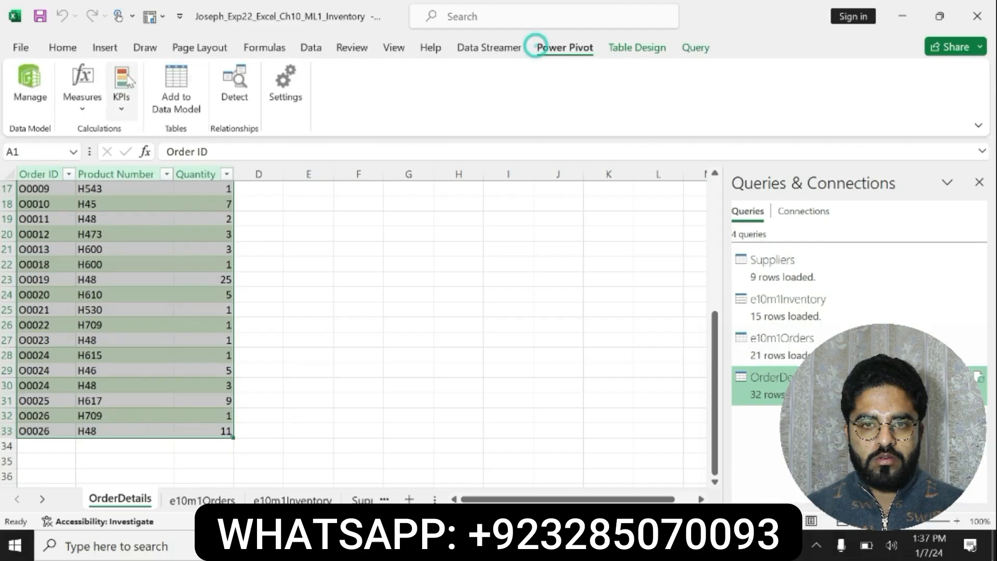
{"action": "left_click", "coordinate": [177, 85]}
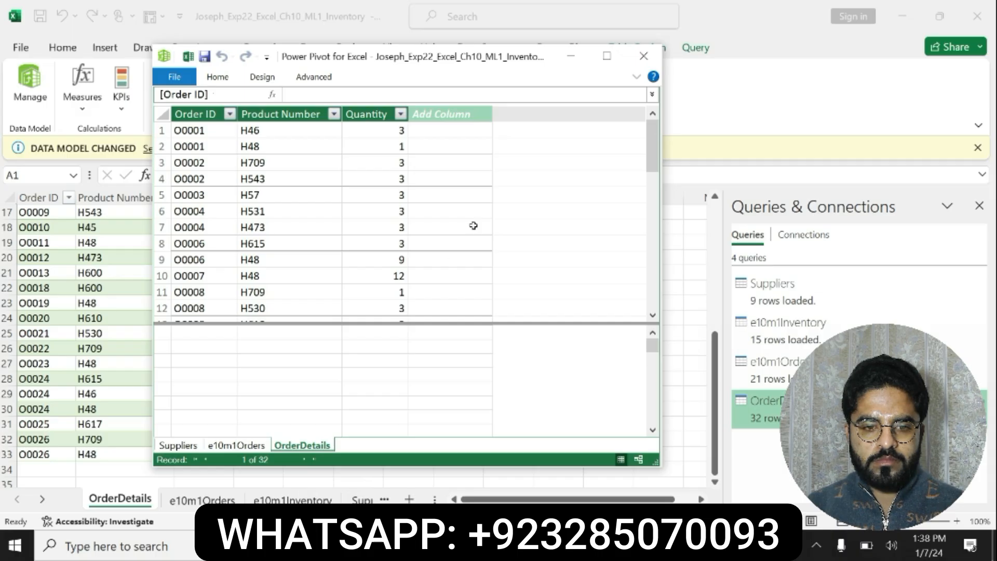
{"action": "left_click", "coordinate": [643, 56]}
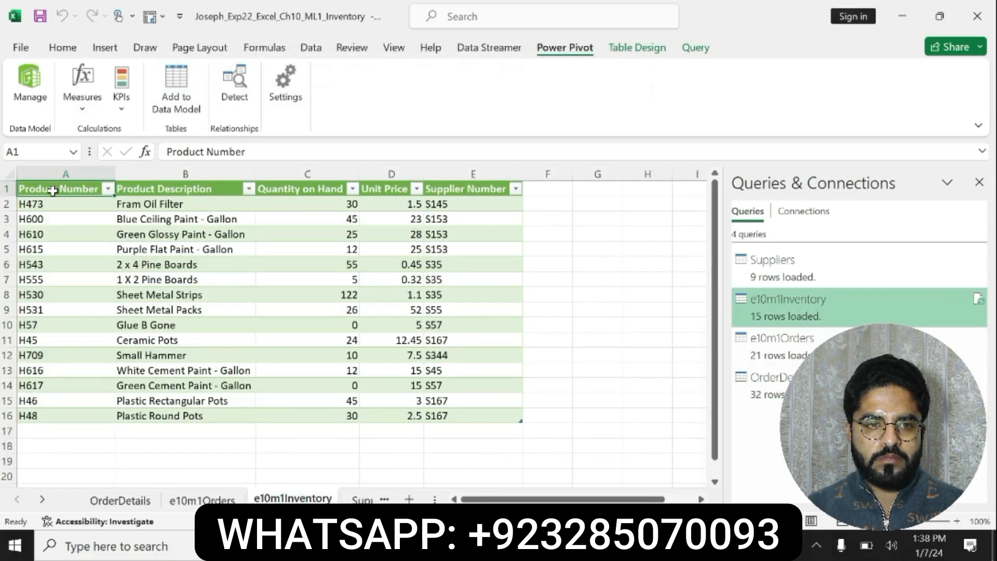
Select the whole table on the e10m1Inventory sheet, add it to the data model, and close the Power Pivot window
{"action": "left_click_drag", "start_coordinate": [53, 185], "coordinate": [473, 416]}
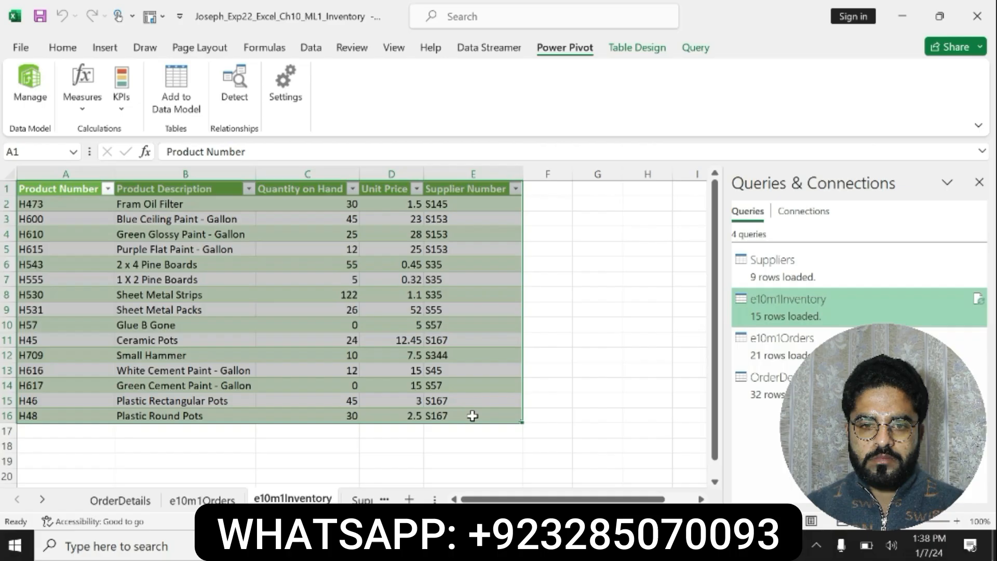
{"action": "left_click", "coordinate": [620, 47]}
{"action": "left_click", "coordinate": [571, 49]}
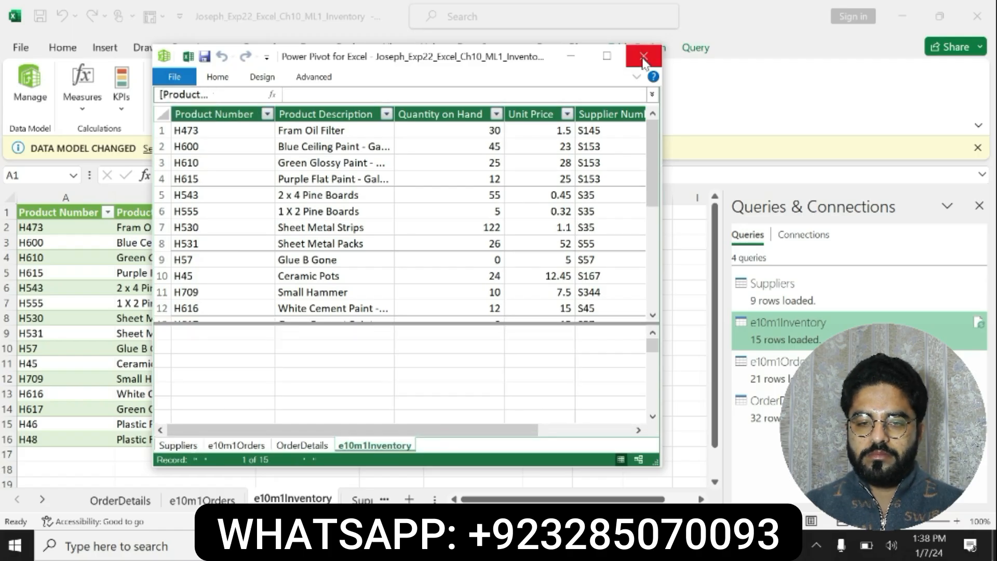
{"action": "left_click", "coordinate": [643, 57]}
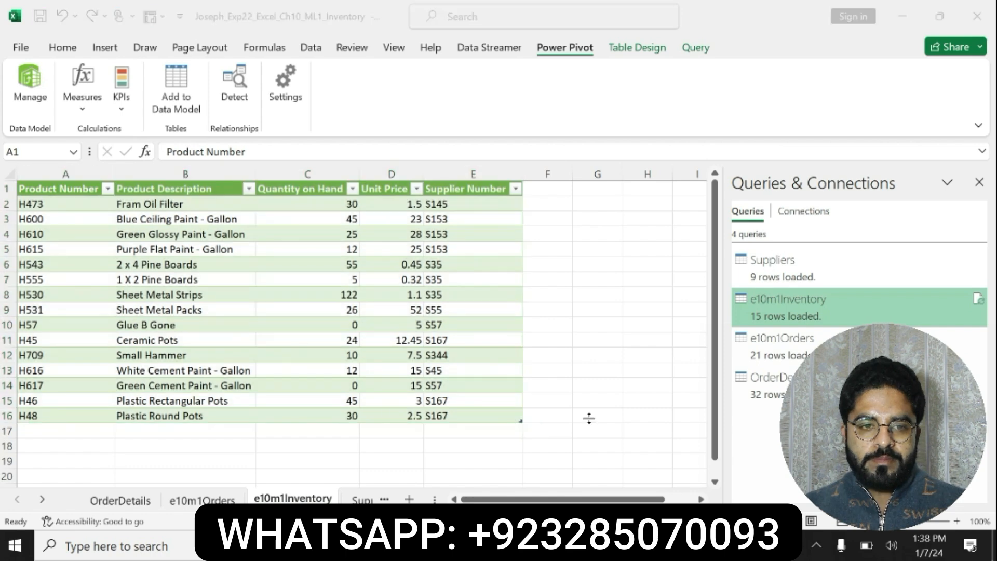
Switch to the Word instructions, undo the formatting on step 5, and bold and highlight in yellow the step 6 relationship instruction
{"action": "key", "text": "alt+Tab"}
{"action": "key", "text": "ctrl+z"}
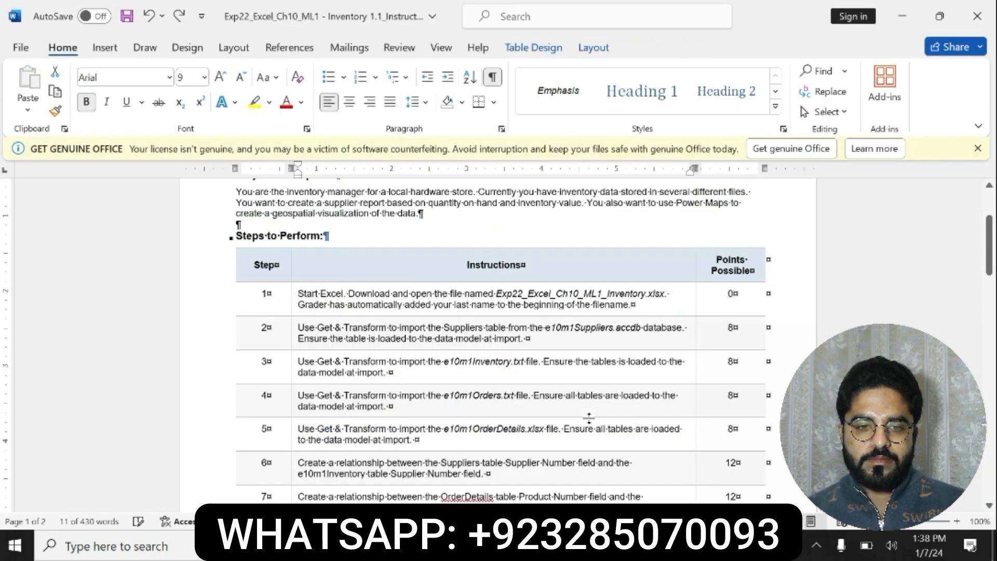
{"action": "triple_click", "coordinate": [302, 462]}
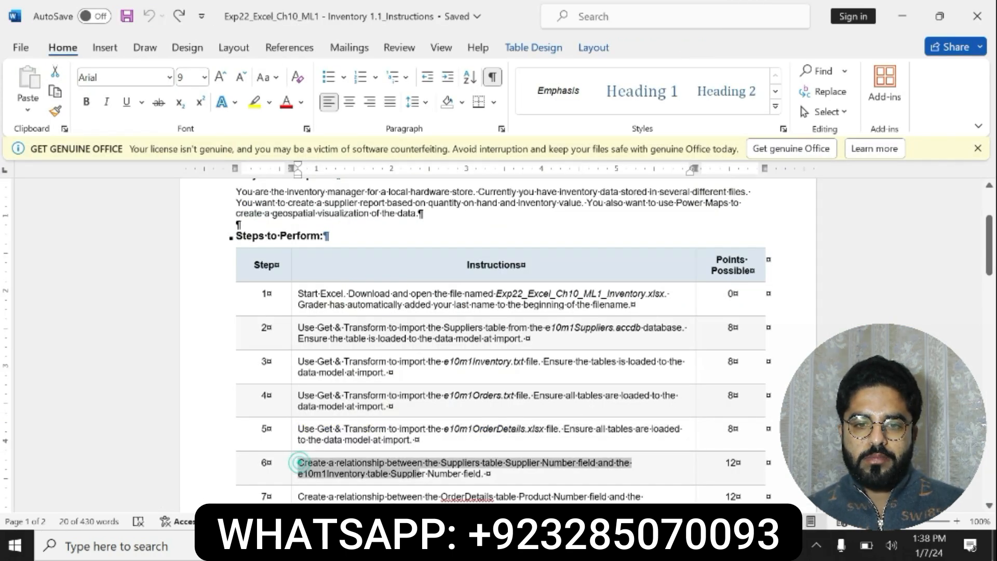
{"action": "left_click", "coordinate": [492, 449]}
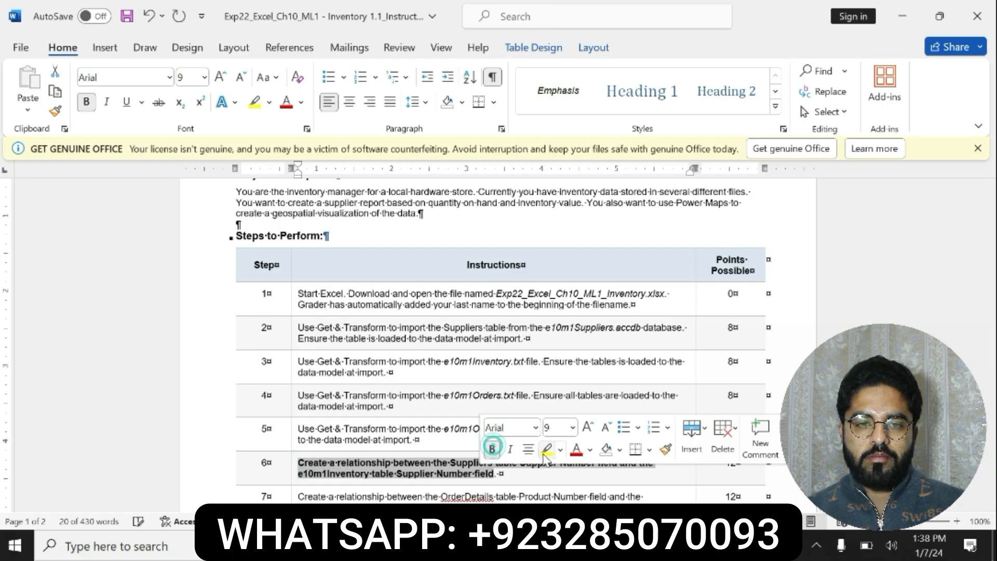
{"action": "left_click", "coordinate": [546, 450]}
{"action": "left_click", "coordinate": [296, 461]}
{"action": "left_click", "coordinate": [300, 463]}
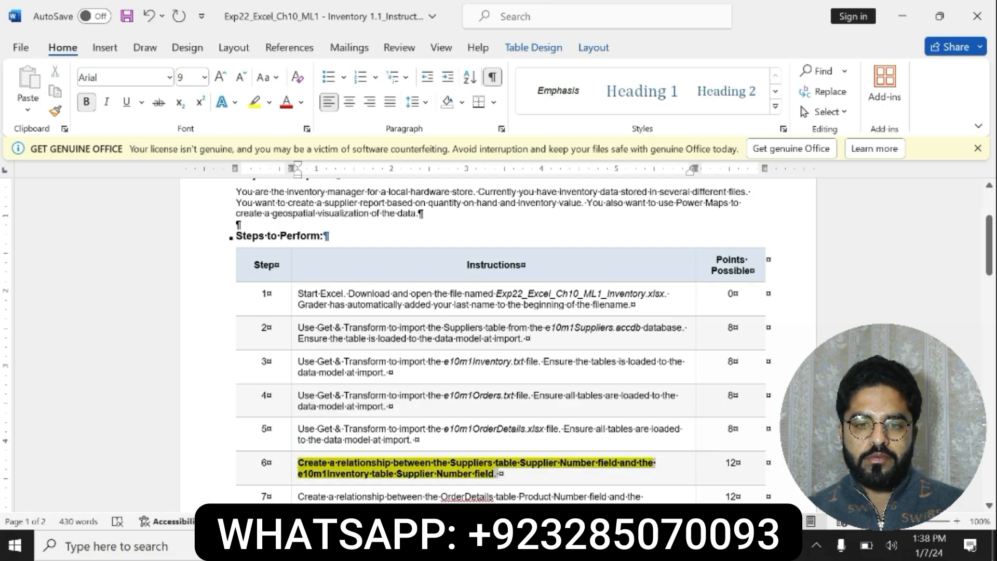
Check the step 6 instruction in Word, switch to Excel's OrderDetails sheet, and start a new data model relationship
{"action": "triple_click", "coordinate": [362, 468]}
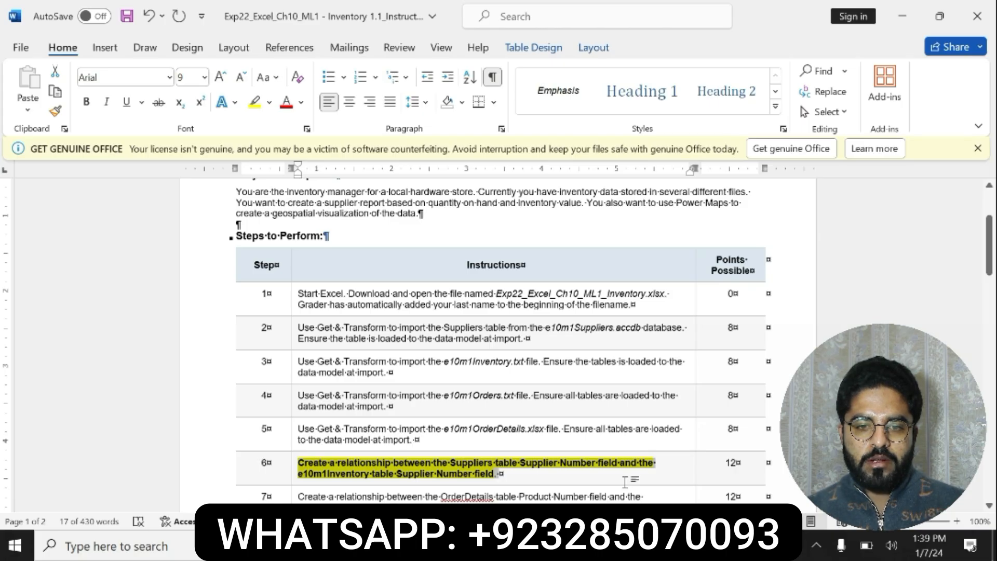
{"action": "key", "text": "alt+Tab"}
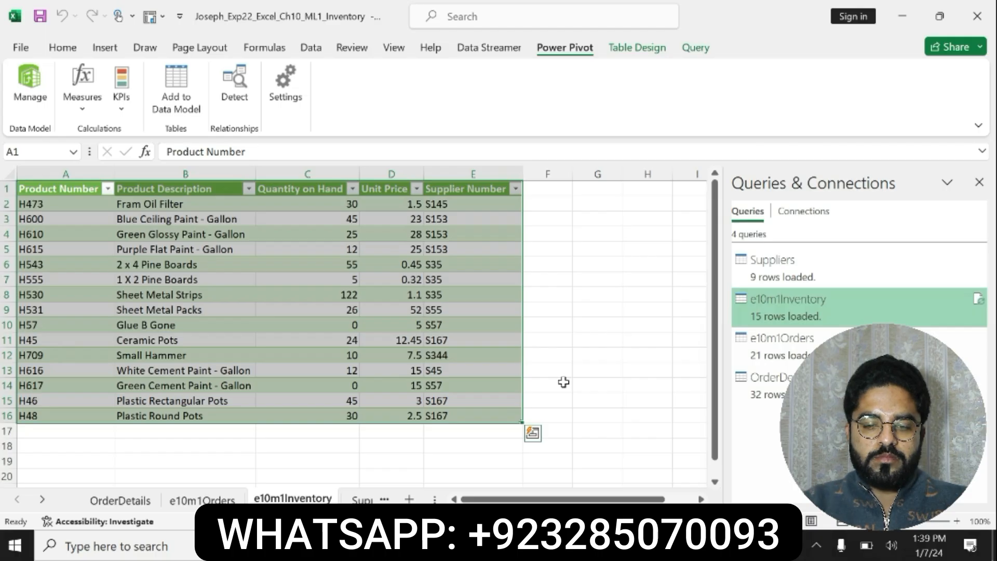
{"action": "left_click", "coordinate": [123, 499]}
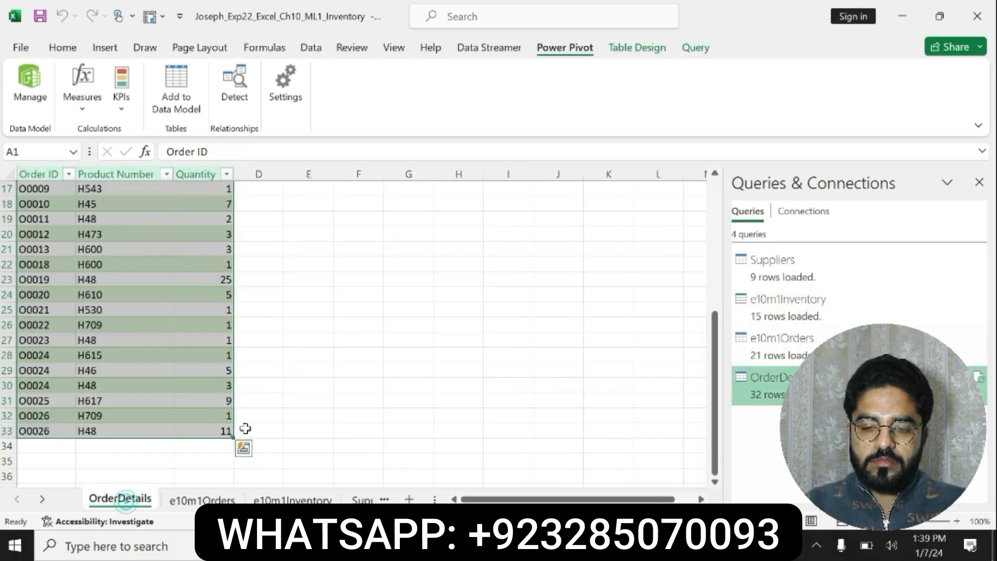
{"action": "left_click_drag", "start_coordinate": [715, 319], "coordinate": [713, 199]}
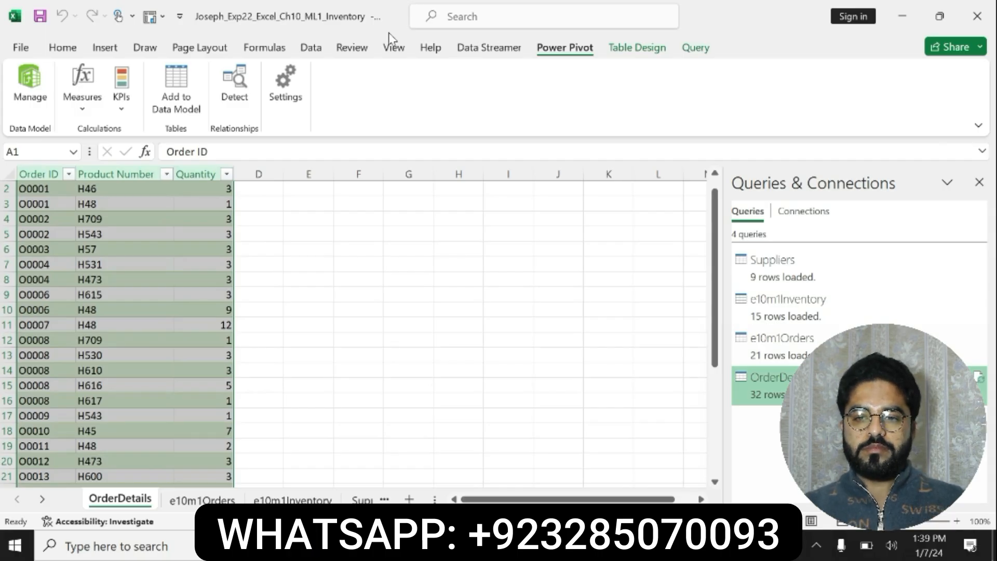
{"action": "left_click", "coordinate": [310, 47]}
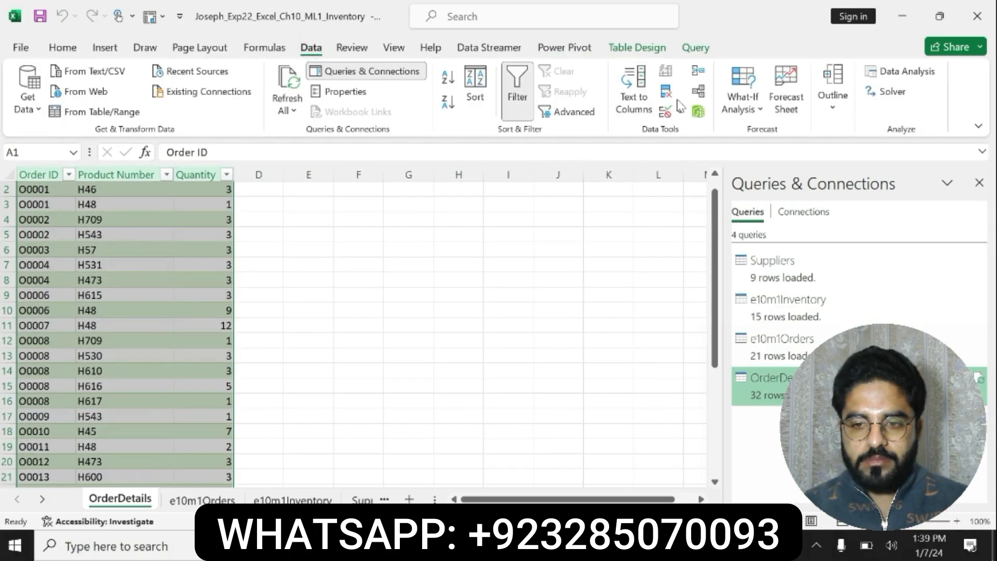
{"action": "left_click", "coordinate": [698, 92]}
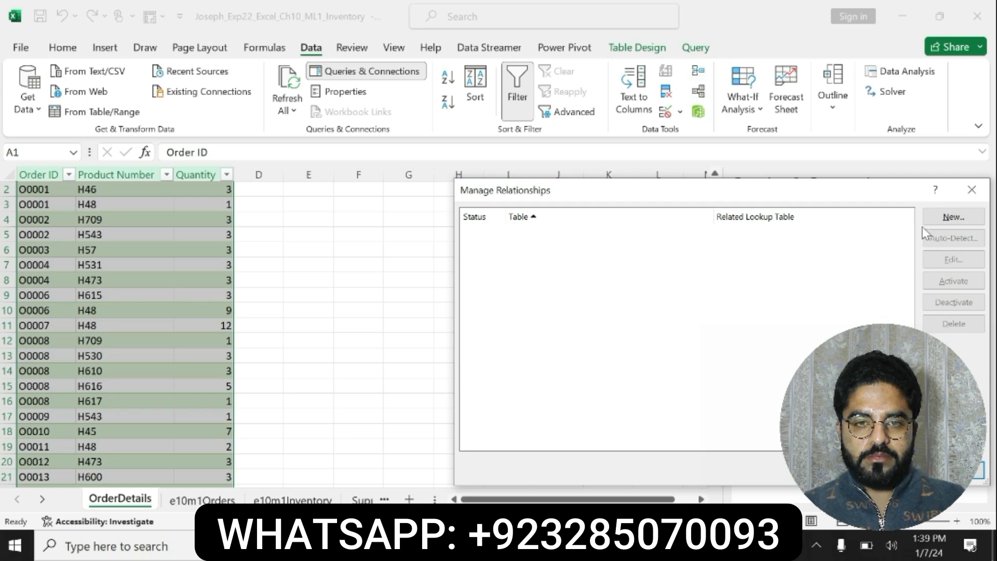
{"action": "left_click", "coordinate": [930, 217]}
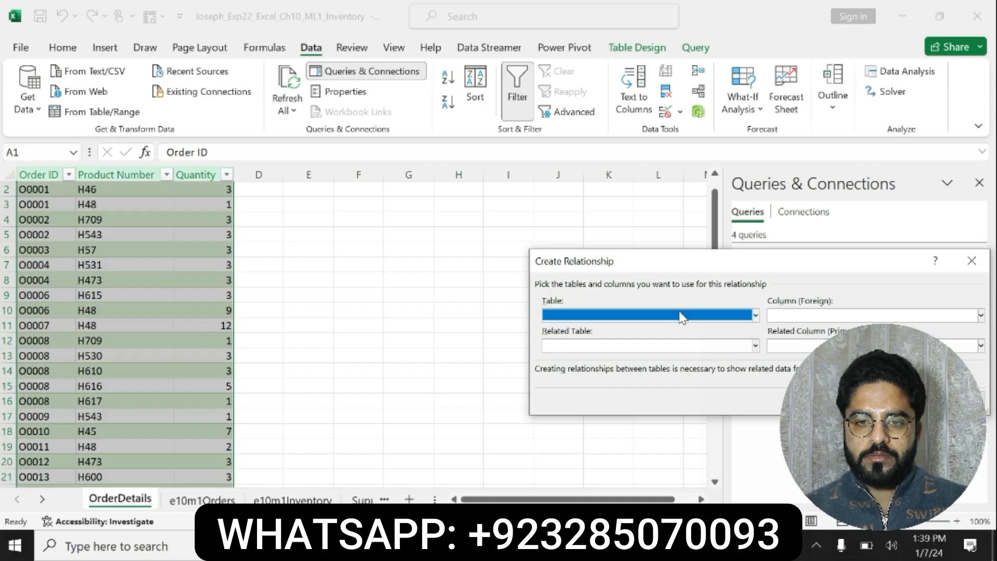
{"action": "left_click_drag", "start_coordinate": [691, 259], "coordinate": [361, 187]}
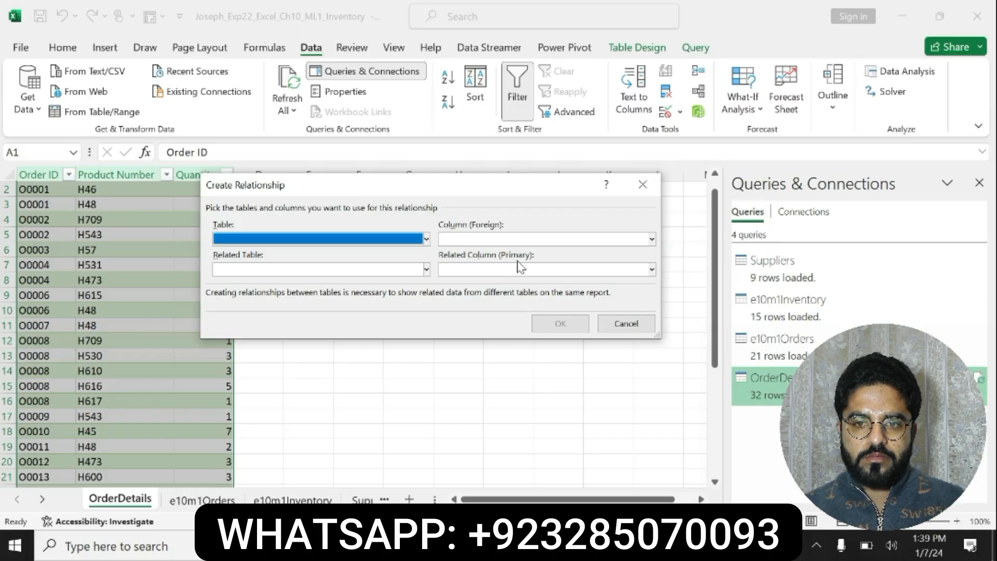
Check the Suppliers part of step 6 in Word, and set the relationship in Excel to the Suppliers table with foreign column Supplier Name
{"action": "key", "text": "alt+Tab"}
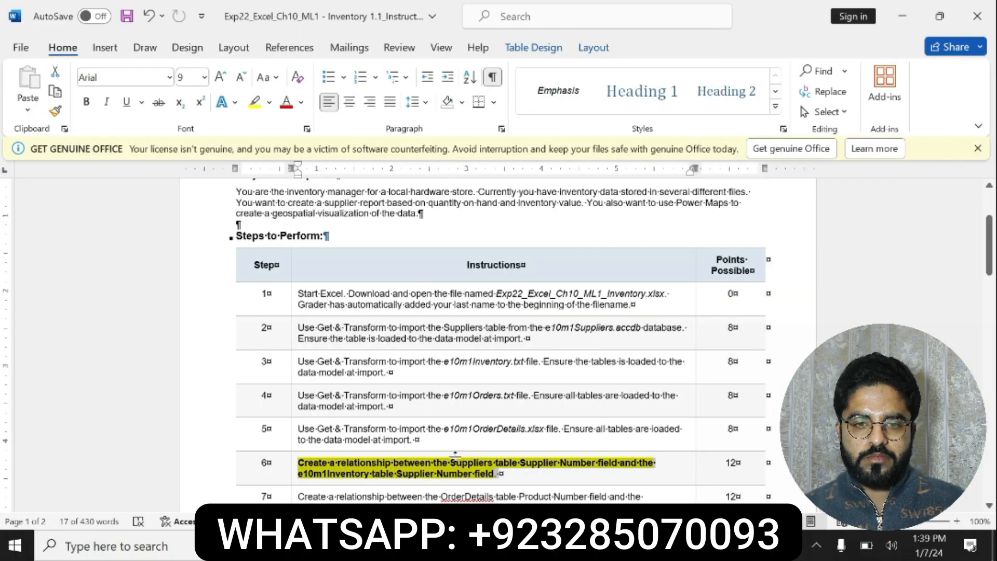
{"action": "left_click", "coordinate": [436, 463]}
{"action": "left_click_drag", "start_coordinate": [450, 463], "coordinate": [617, 463]}
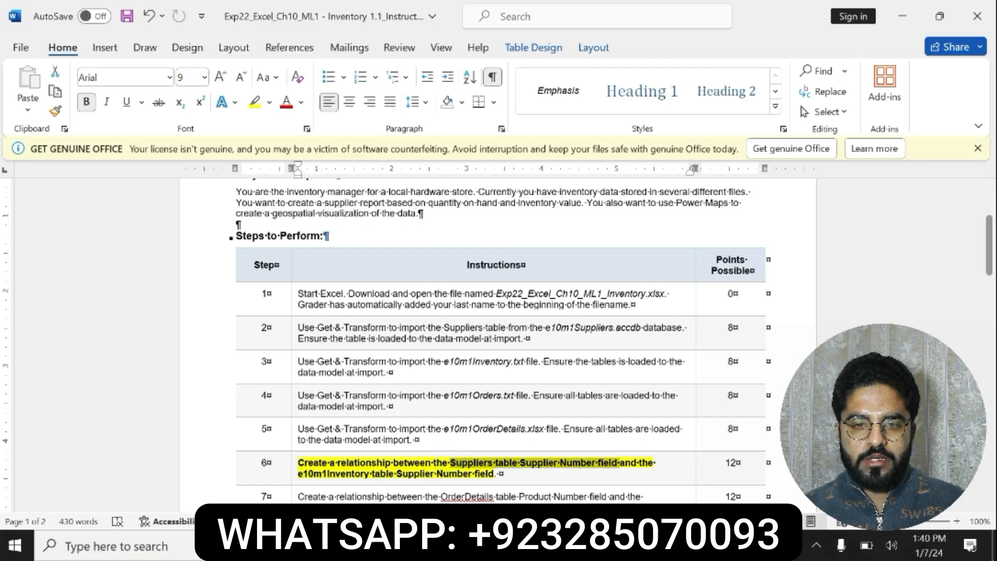
{"action": "key", "text": "alt+Tab"}
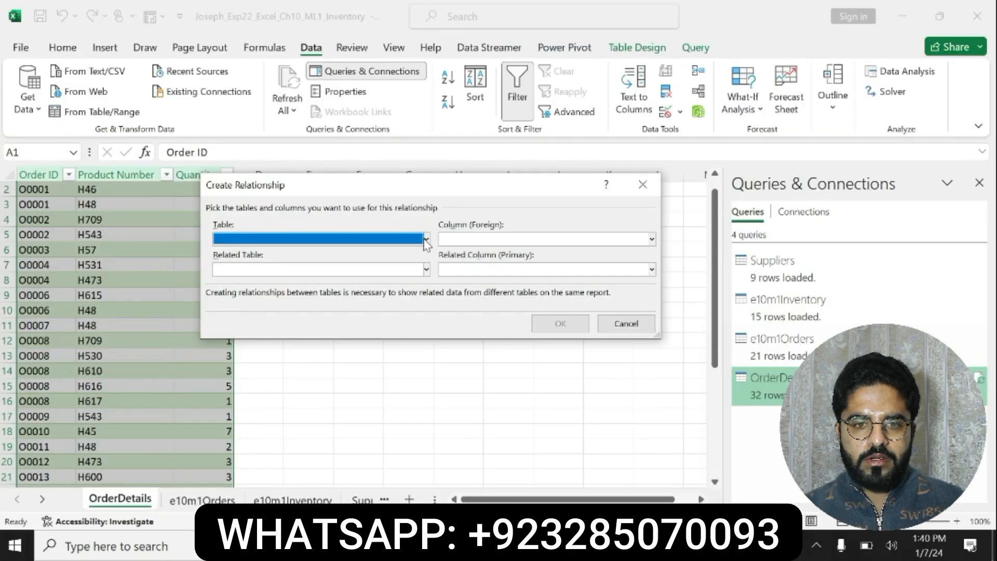
{"action": "left_click", "coordinate": [426, 239]}
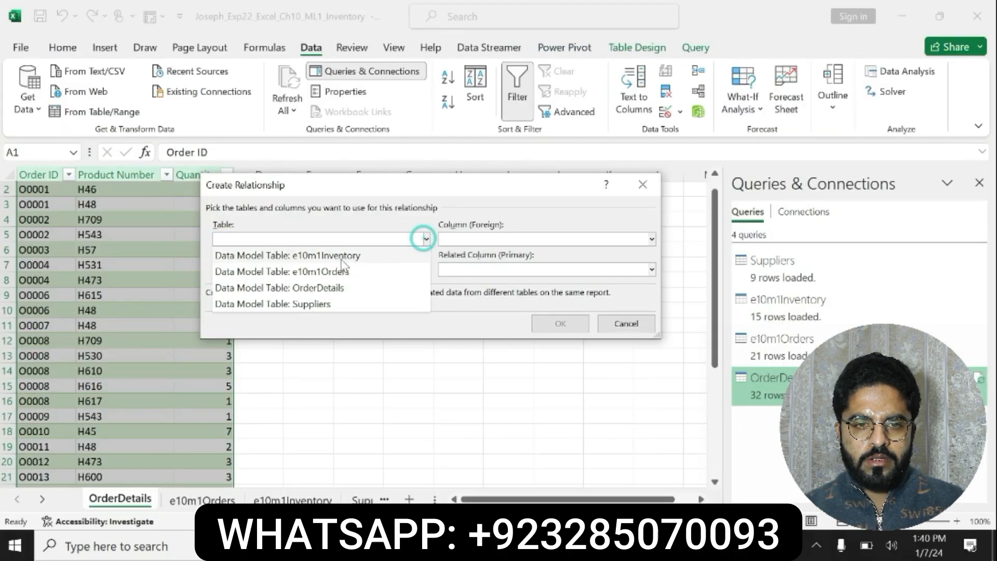
{"action": "left_click", "coordinate": [312, 304]}
{"action": "left_click", "coordinate": [652, 239]}
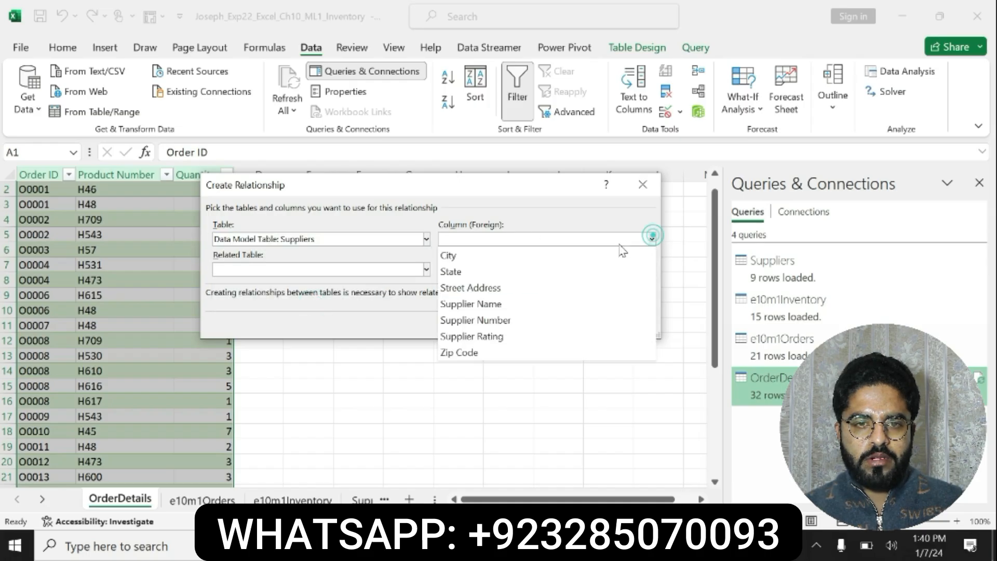
{"action": "left_click", "coordinate": [498, 304]}
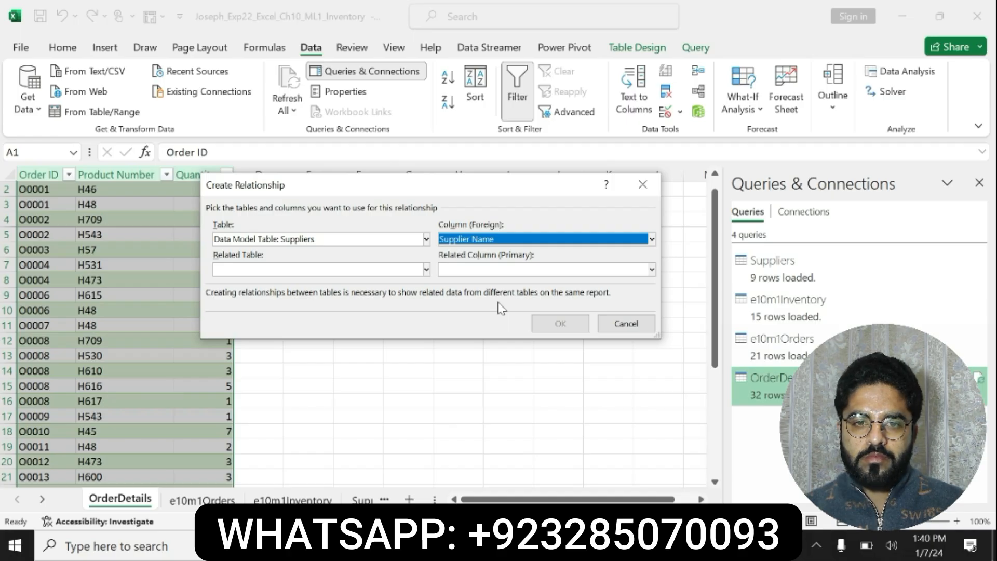
Recheck step 6 in Word, and create the relationship in Excel with related table e10m1Inventory and related column Supplier Number
{"action": "key", "text": "alt+Tab"}
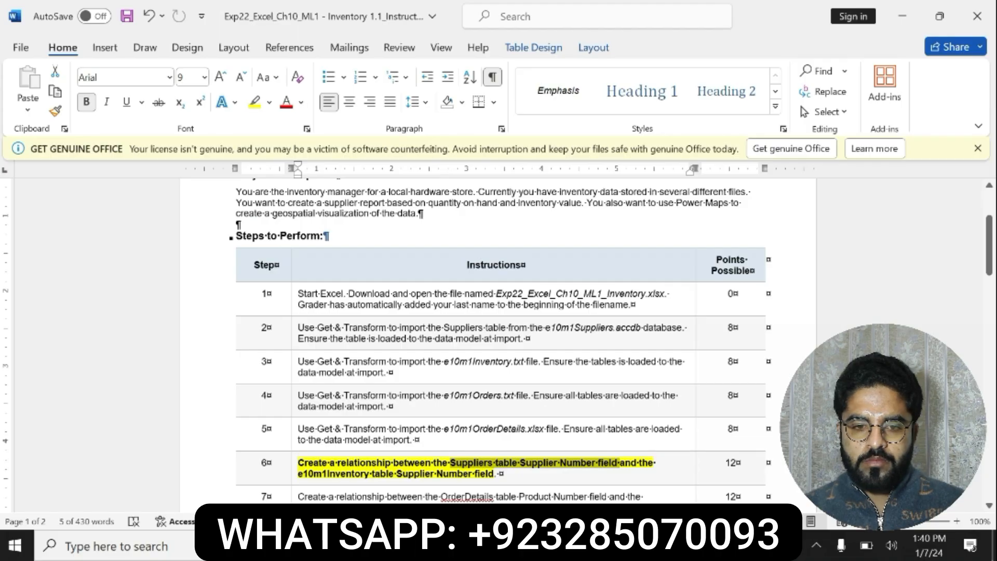
{"action": "left_click_drag", "start_coordinate": [301, 475], "coordinate": [491, 487]}
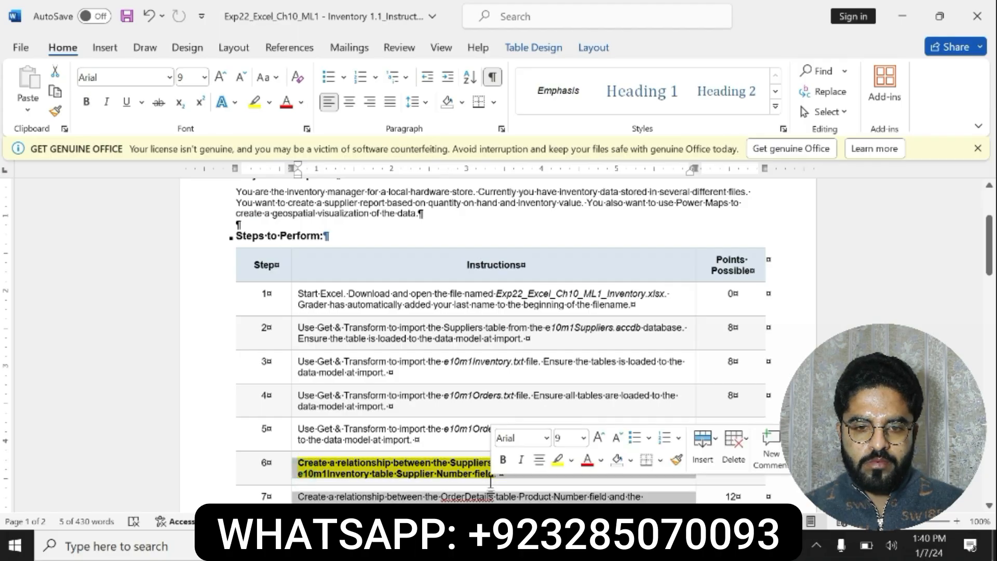
{"action": "left_click", "coordinate": [491, 482]}
{"action": "key", "text": "alt+Tab"}
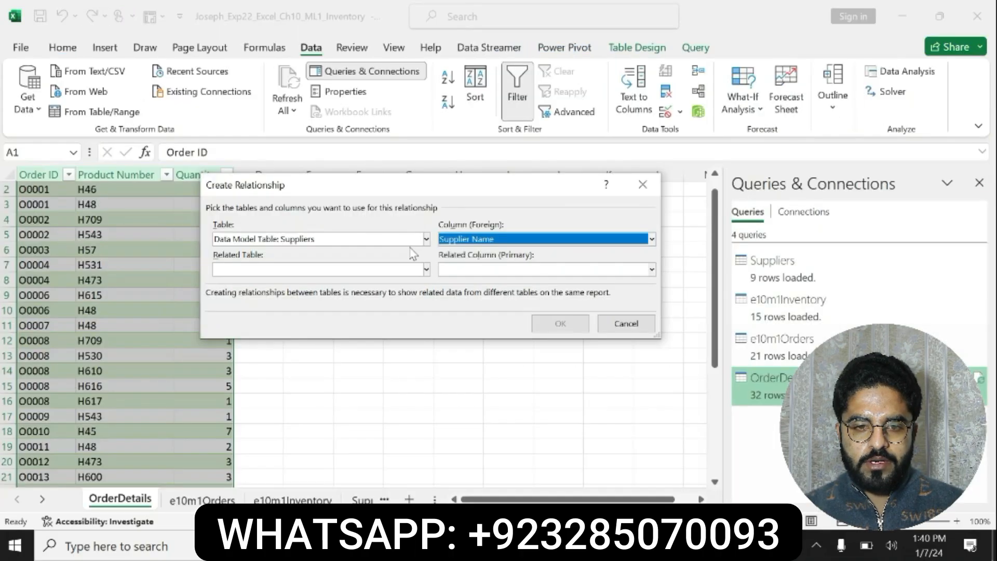
{"action": "left_click", "coordinate": [421, 271]}
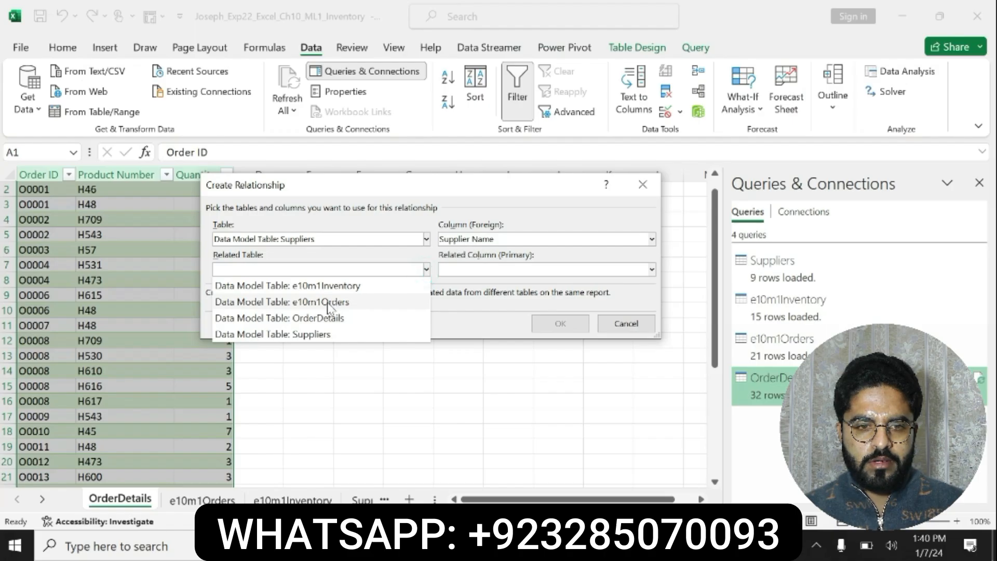
{"action": "left_click", "coordinate": [311, 286]}
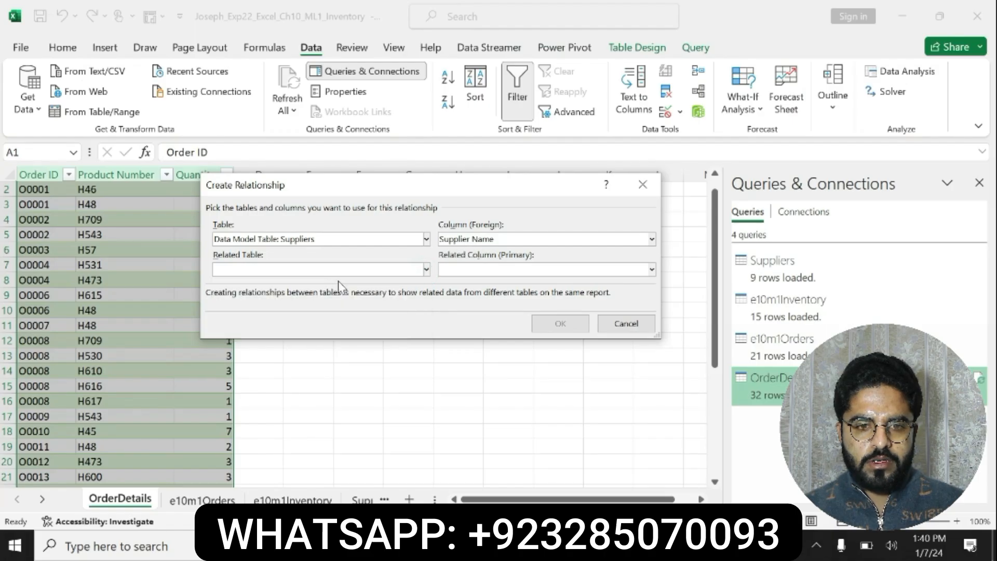
{"action": "left_click", "coordinate": [651, 269]}
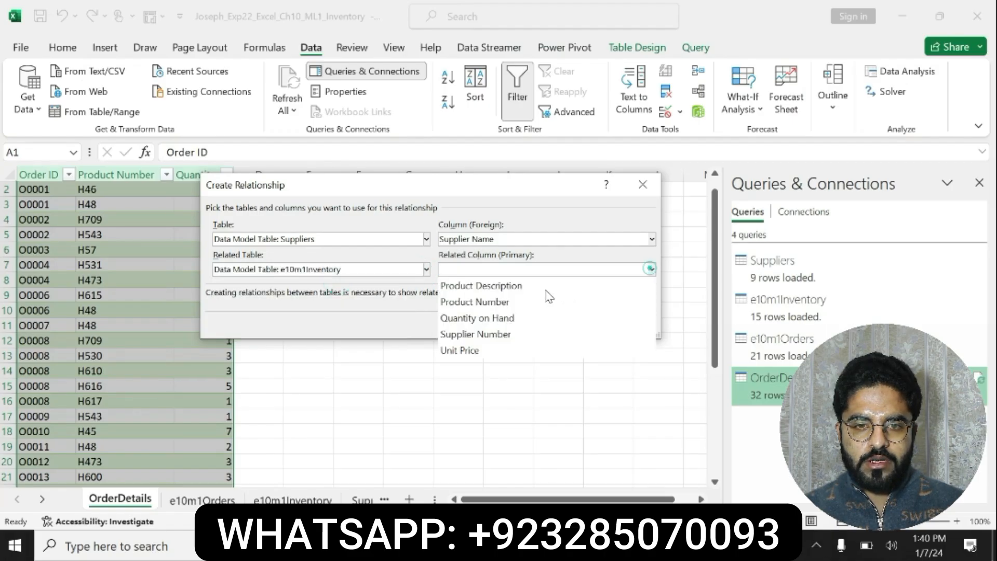
{"action": "left_click", "coordinate": [490, 335]}
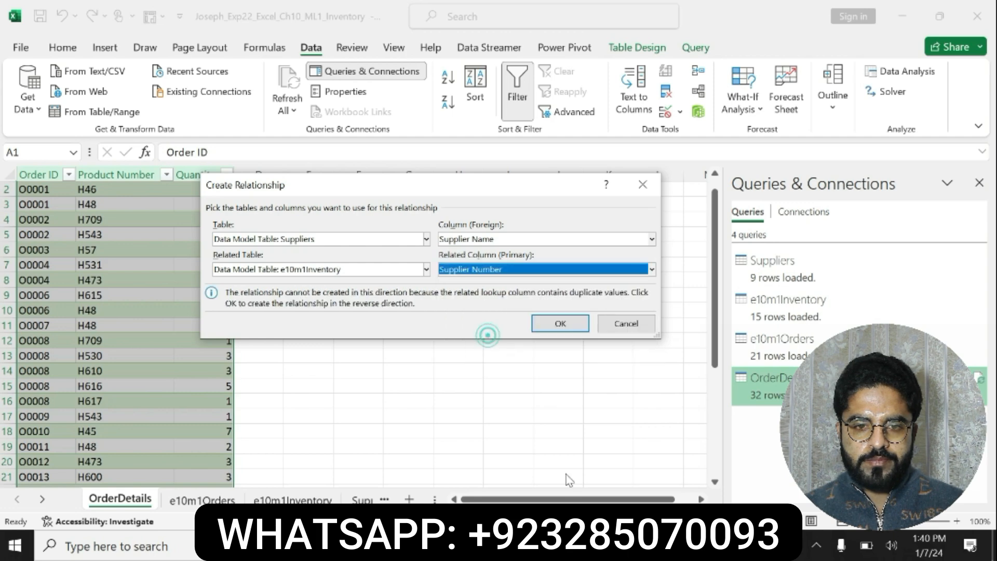
{"action": "key", "text": "alt+Tab"}
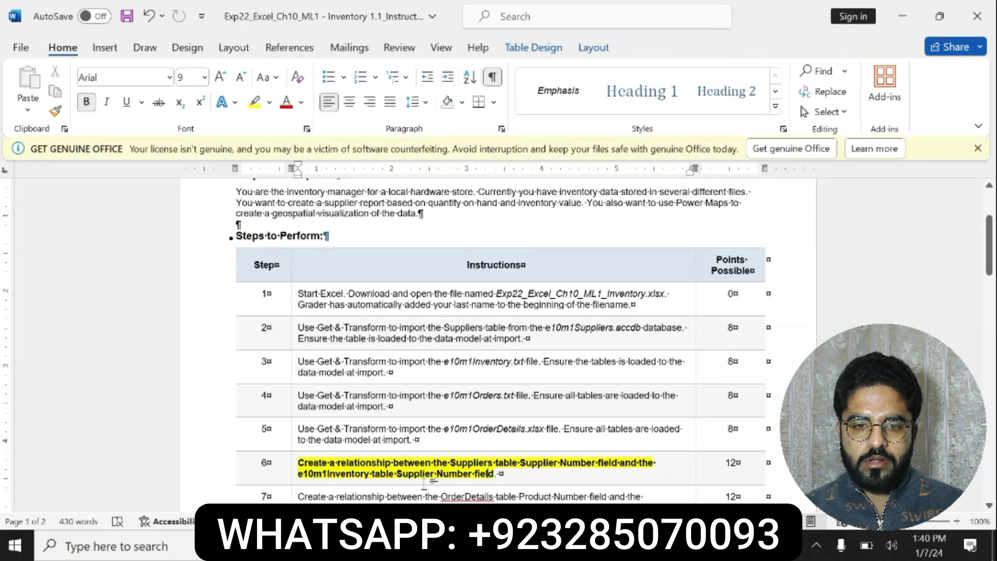
{"action": "key", "text": "alt+Tab"}
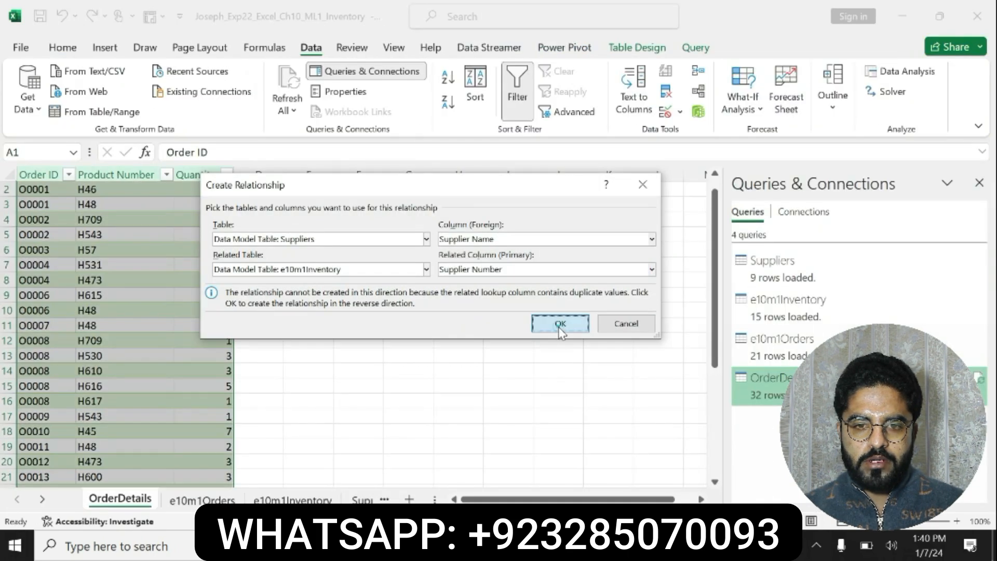
{"action": "left_click", "coordinate": [558, 324]}
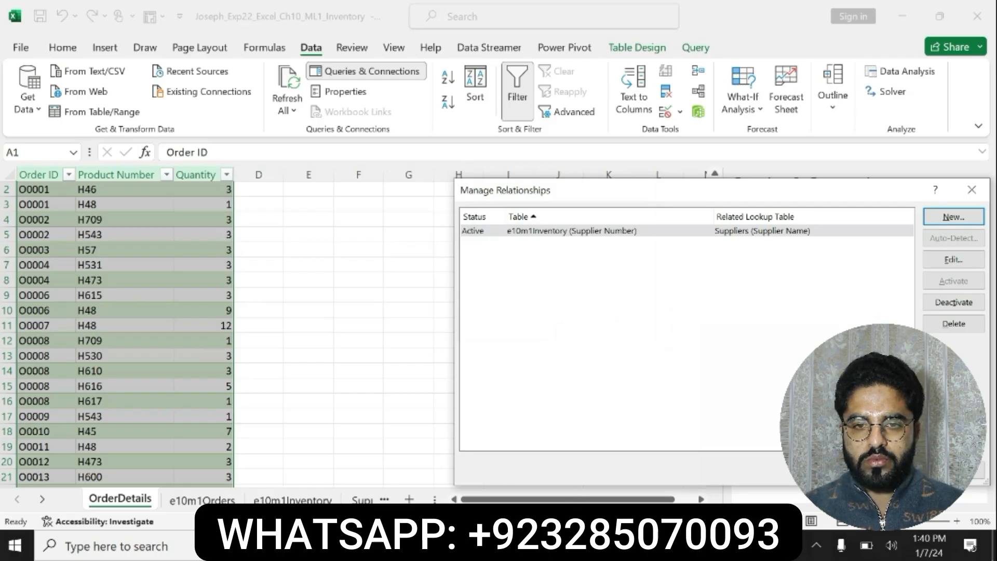
Switch to the Word instructions, undo the formatting on step 6, and bold and highlight in yellow the step 7 relationship instruction
{"action": "key", "text": "alt+Tab"}
{"action": "key", "text": "ctrl+z"}
{"action": "key", "text": "ctrl+z"}
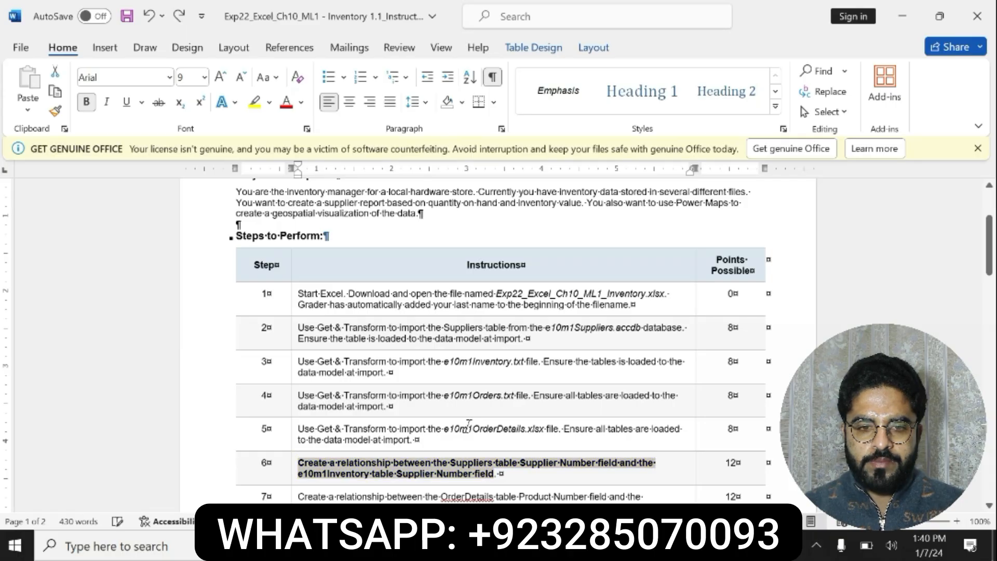
{"action": "scroll", "coordinate": [498, 338], "scroll_direction": "down", "scroll_amount": 3}
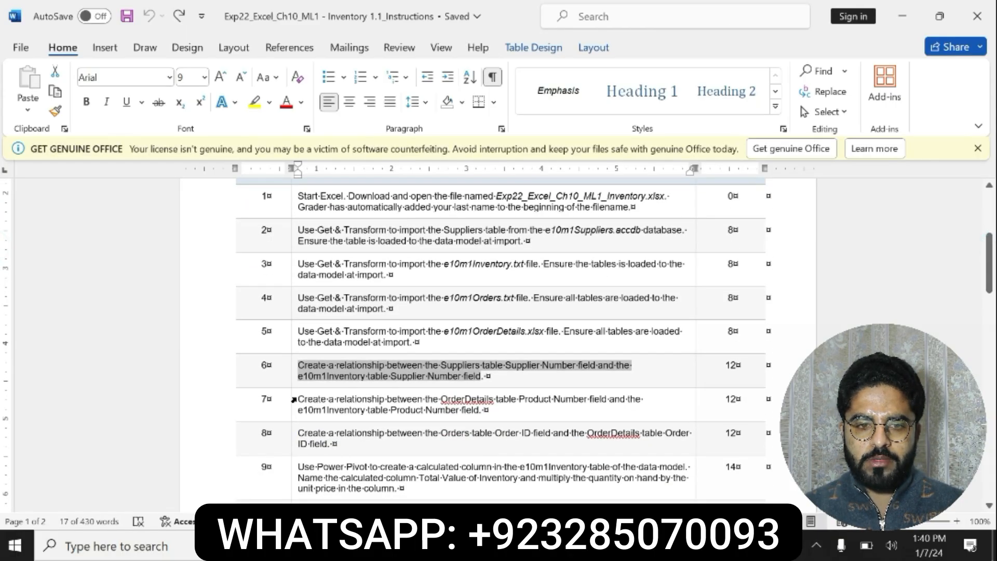
{"action": "left_click", "coordinate": [294, 399]}
{"action": "left_click", "coordinate": [384, 374]}
{"action": "left_click", "coordinate": [436, 375]}
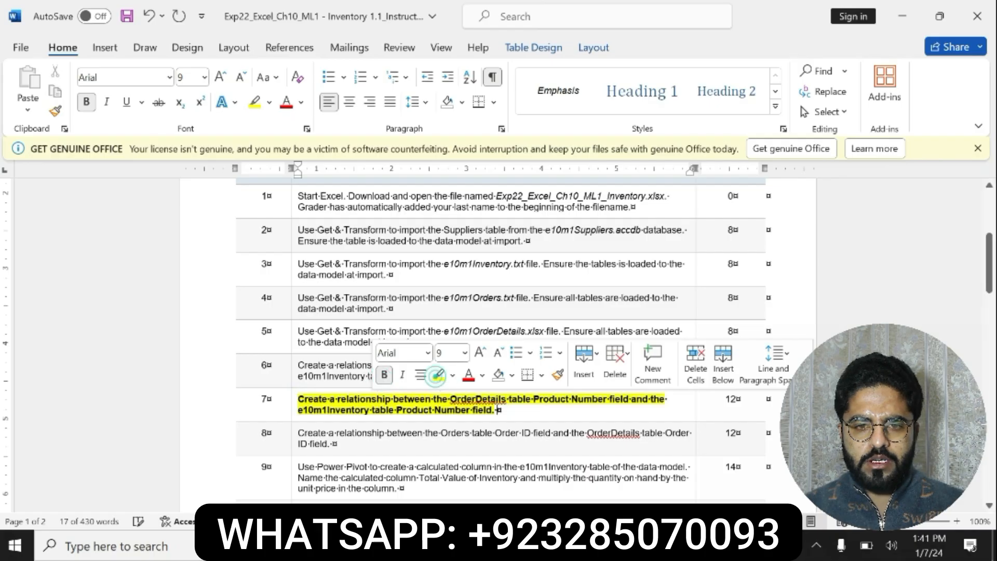
{"action": "left_click_drag", "start_coordinate": [298, 400], "coordinate": [483, 411]}
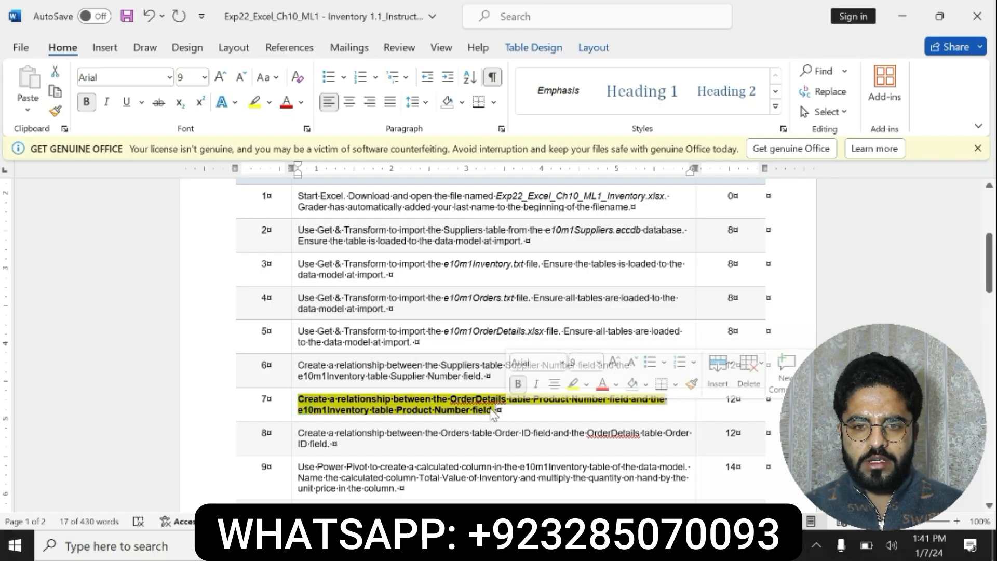
{"action": "left_click", "coordinate": [446, 414]}
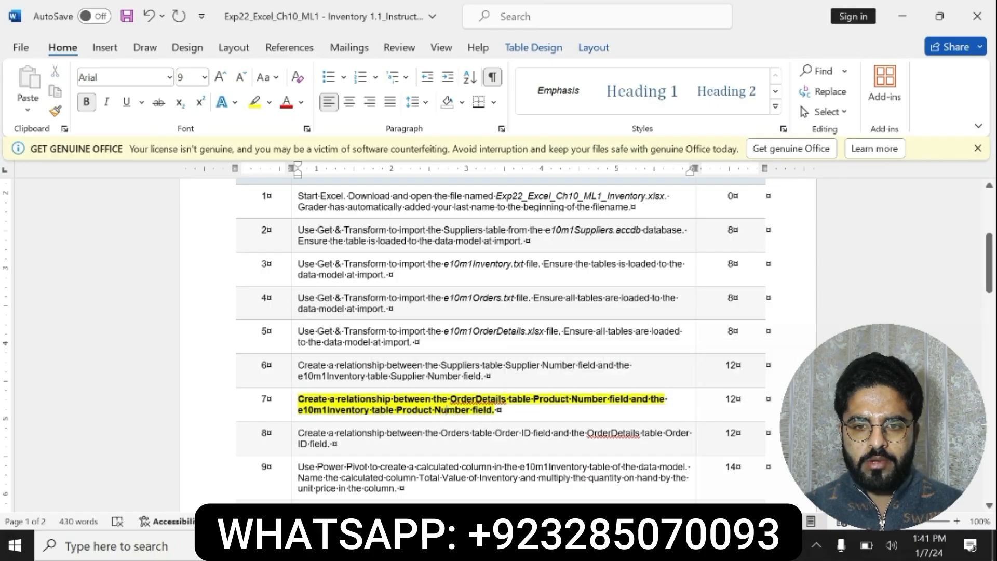
Check the OrderDetails part of step 7 in Word, and start a new data model relationship in Excel
{"action": "left_click_drag", "start_coordinate": [437, 399], "coordinate": [626, 400]}
{"action": "key", "text": "alt+Tab"}
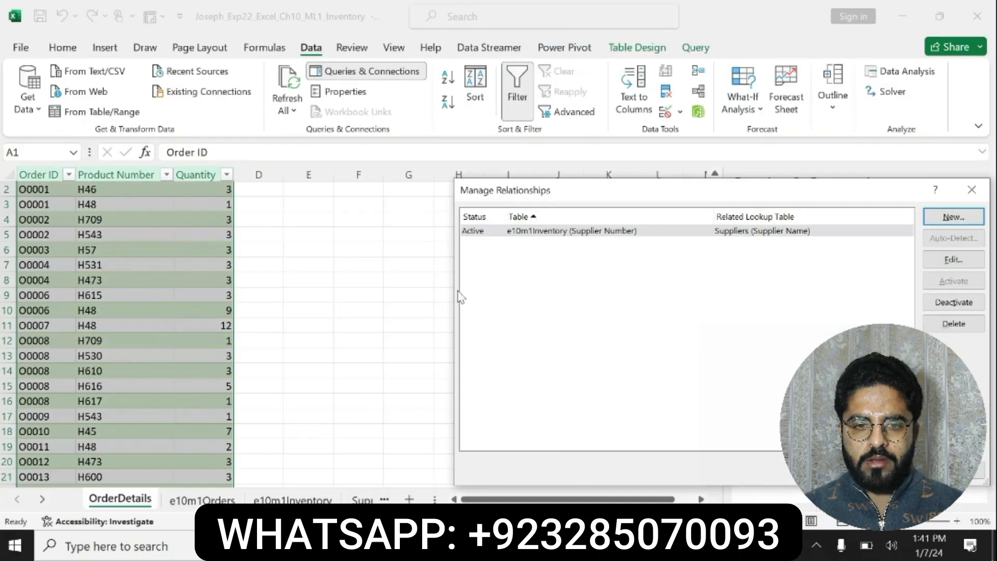
{"action": "left_click", "coordinate": [953, 217]}
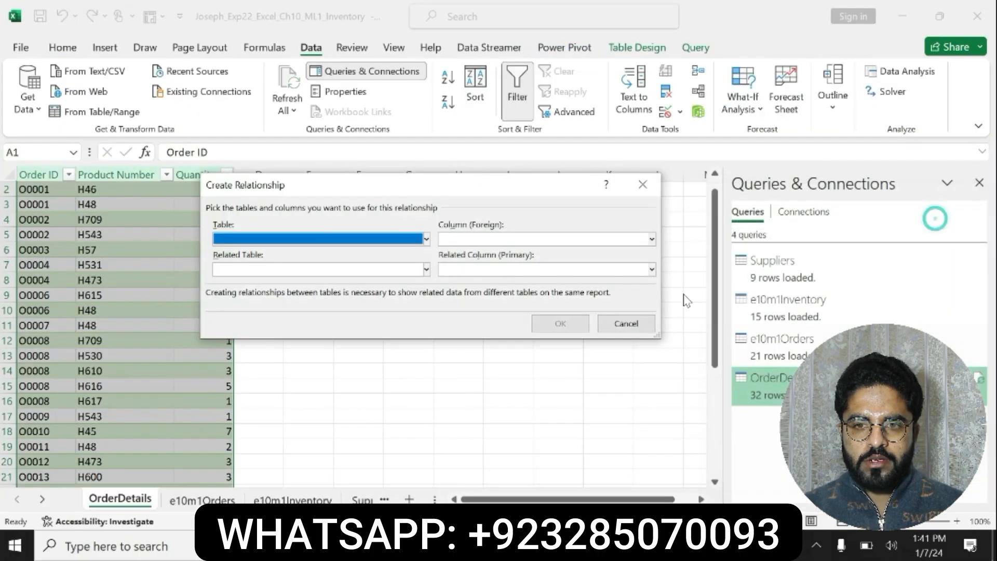
{"action": "left_click", "coordinate": [426, 240]}
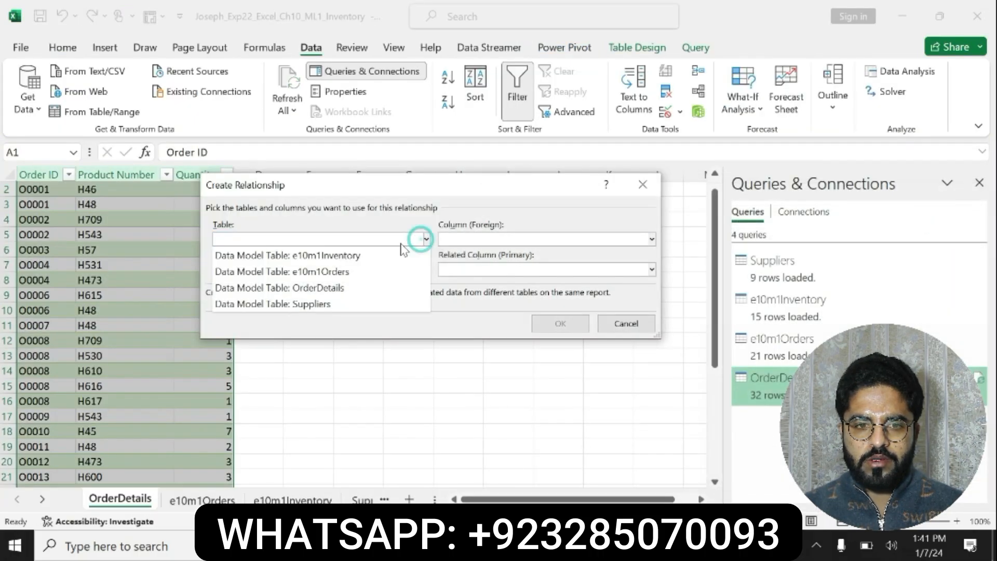
{"action": "left_click", "coordinate": [335, 273]}
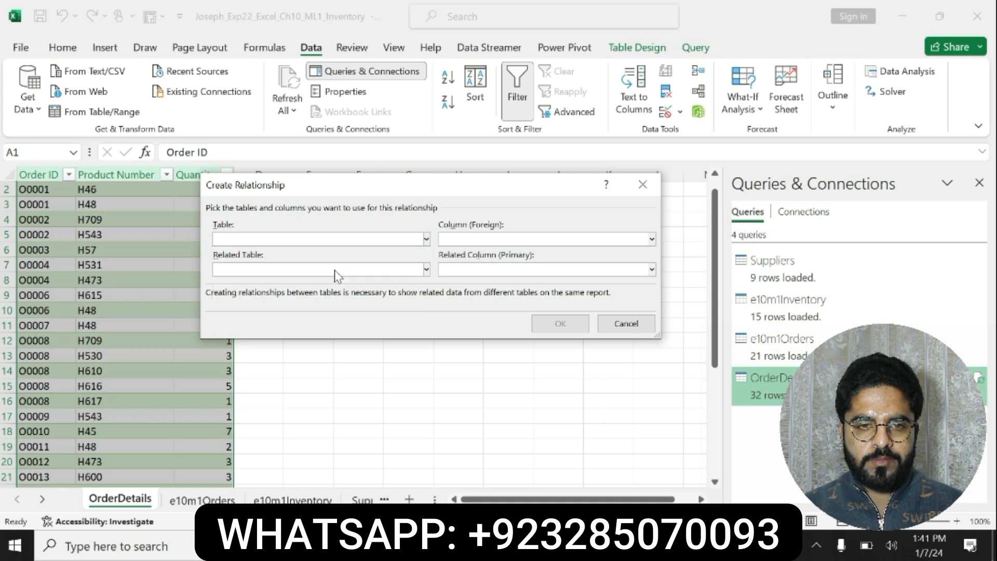
{"action": "left_click", "coordinate": [652, 239]}
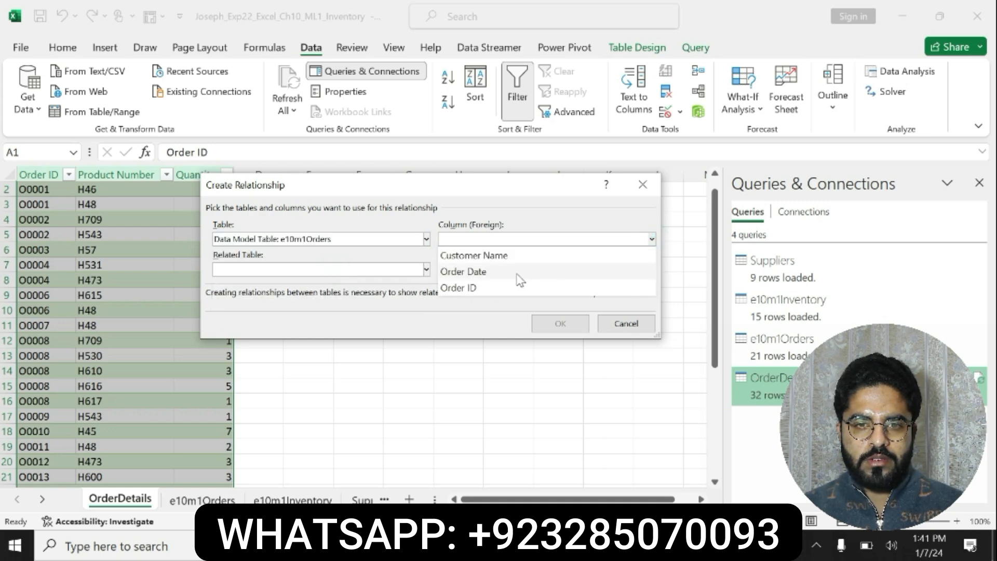
Set the relationship's table to OrderDetails with foreign column Product Number
{"action": "left_click", "coordinate": [391, 238]}
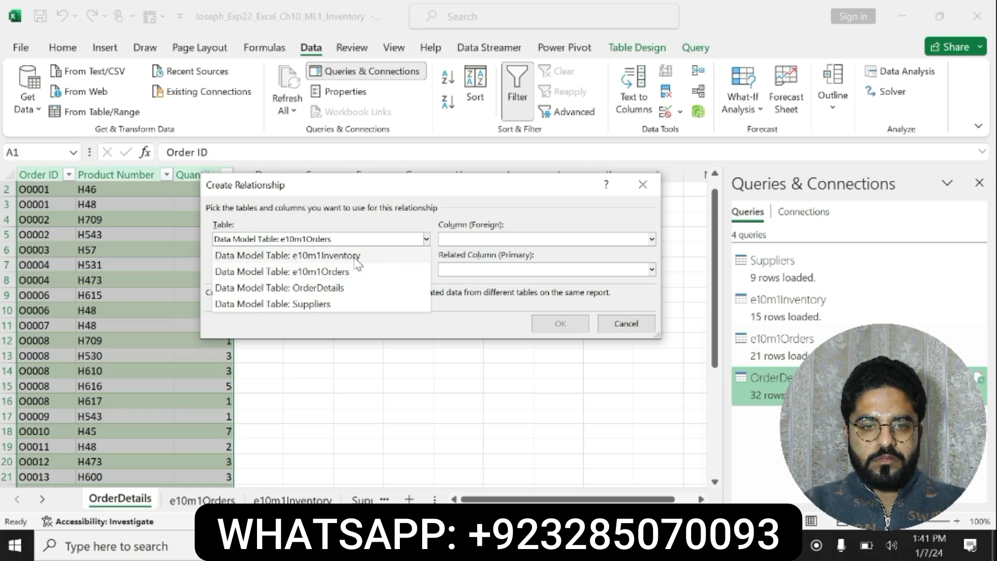
{"action": "left_click", "coordinate": [313, 289]}
{"action": "left_click", "coordinate": [650, 240]}
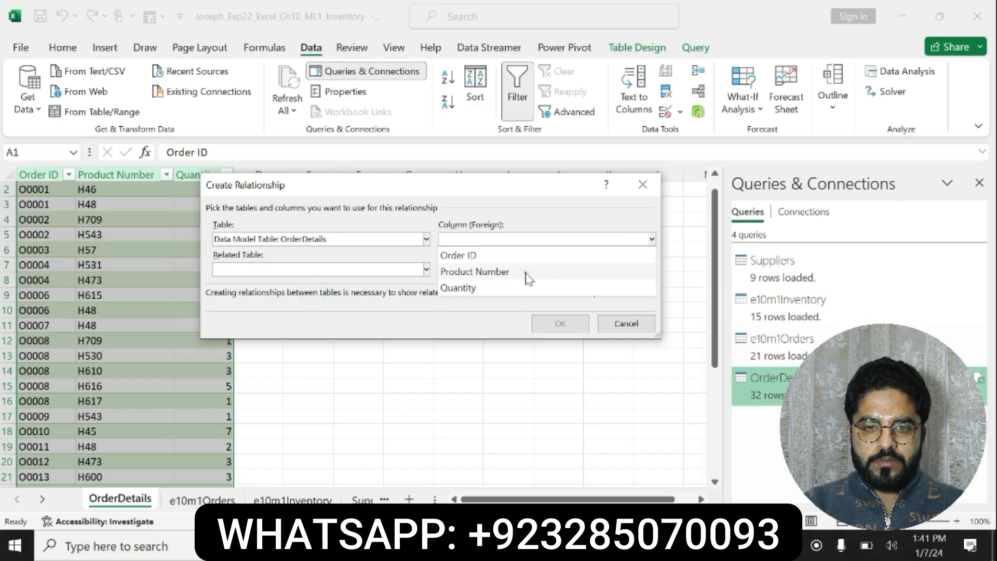
{"action": "left_click", "coordinate": [525, 271]}
Recheck step 7 in Word, and create the relationship in Excel with related table e10m1Inventory and related column Product Number
{"action": "key", "text": "alt+Tab"}
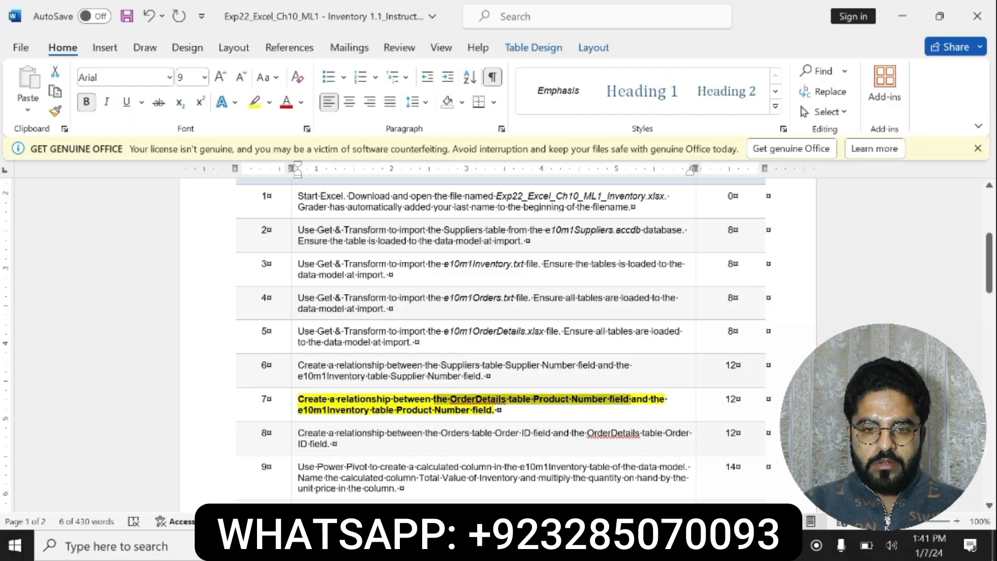
{"action": "left_click_drag", "start_coordinate": [299, 411], "coordinate": [492, 410]}
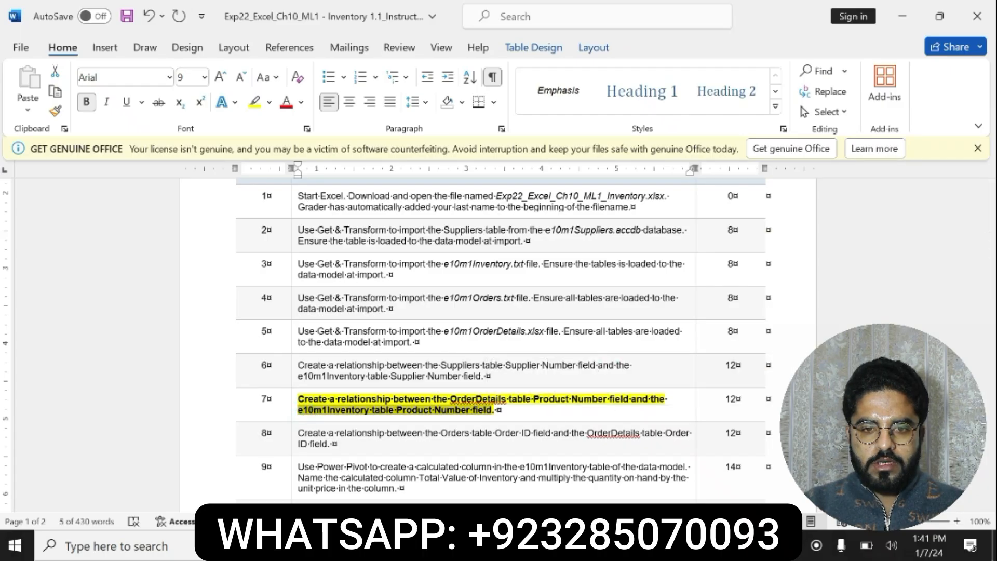
{"action": "key", "text": "alt+Tab"}
{"action": "left_click", "coordinate": [427, 269]}
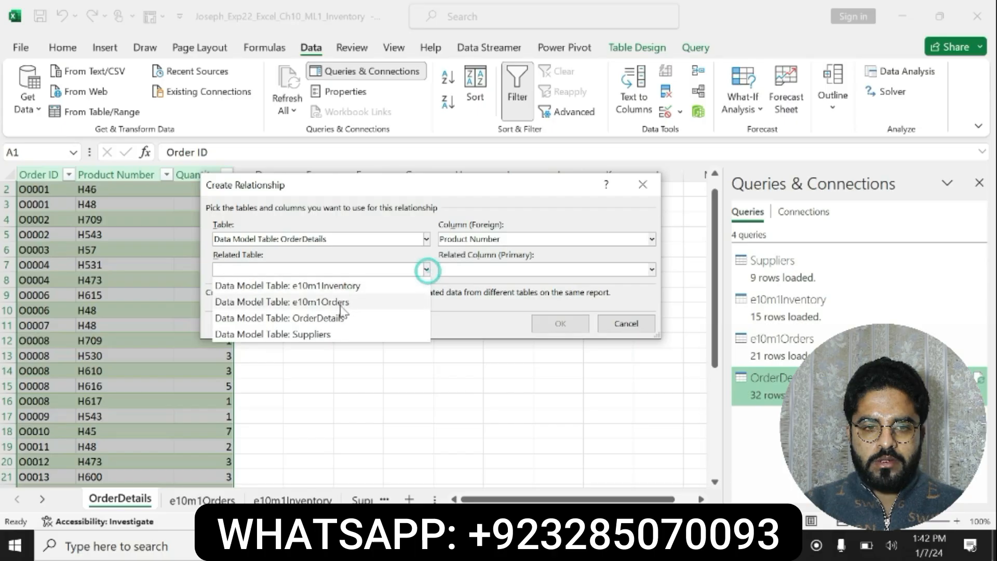
{"action": "left_click", "coordinate": [340, 285]}
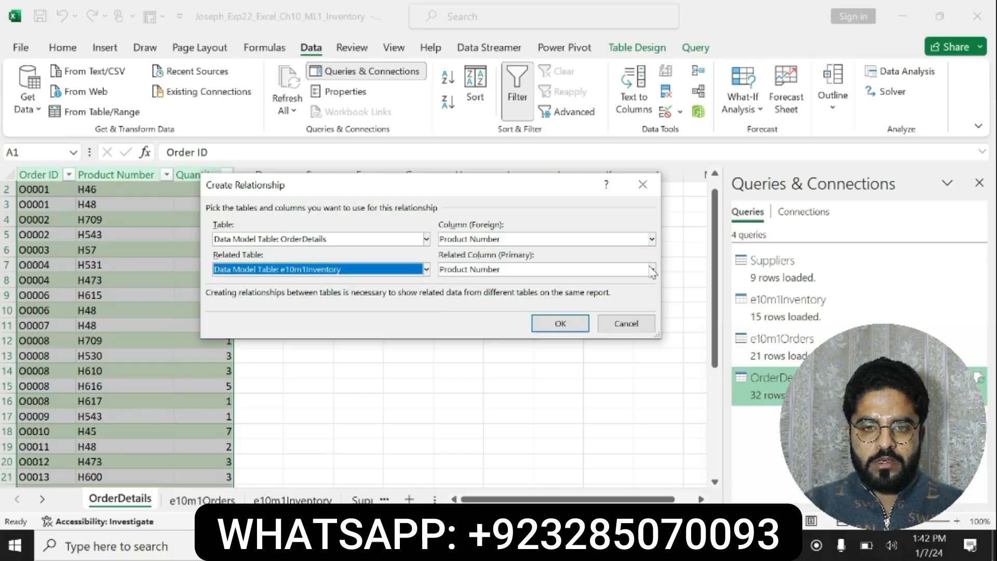
{"action": "left_click", "coordinate": [551, 325]}
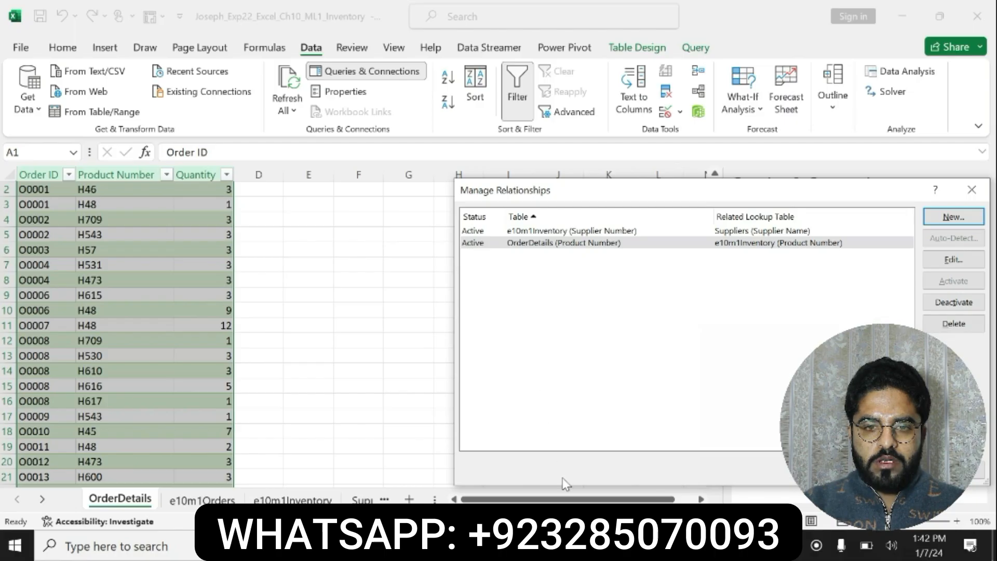
Switch to the Word instructions, undo the formatting on step 7, and bold and highlight in yellow the step 8 relationship instruction
{"action": "key", "text": "alt+Tab"}
{"action": "key", "text": "ctrl+z"}
{"action": "key", "text": "ctrl+z"}
{"action": "key", "text": "ctrl+z"}
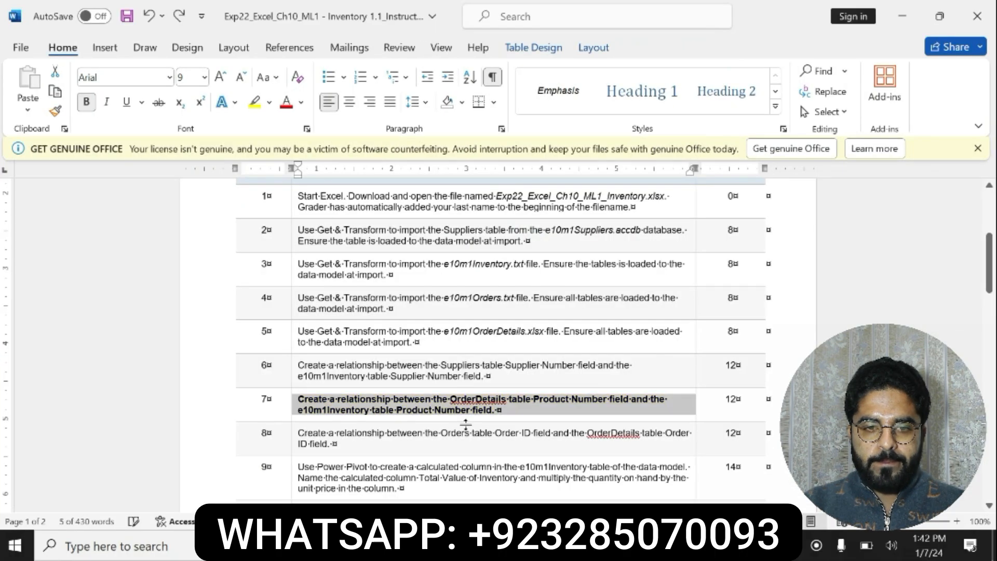
{"action": "left_click", "coordinate": [294, 437]}
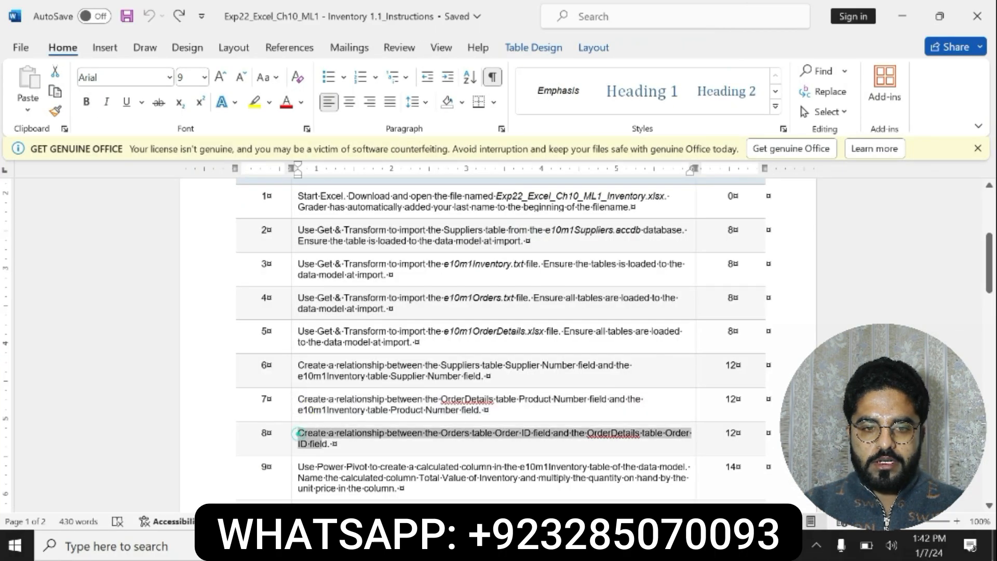
{"action": "left_click", "coordinate": [340, 416]}
{"action": "left_click", "coordinate": [397, 417]}
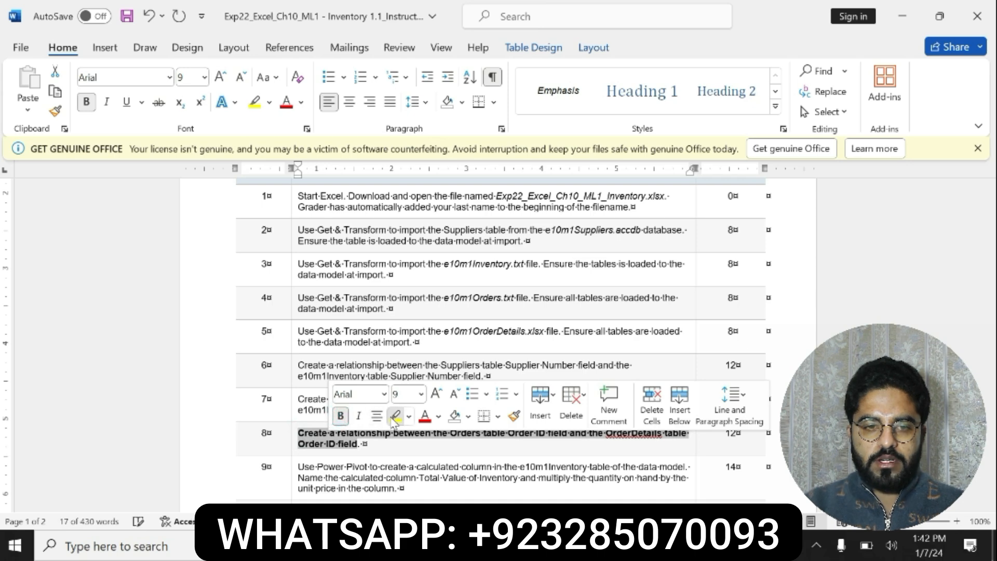
{"action": "left_click_drag", "start_coordinate": [300, 432], "coordinate": [363, 444]}
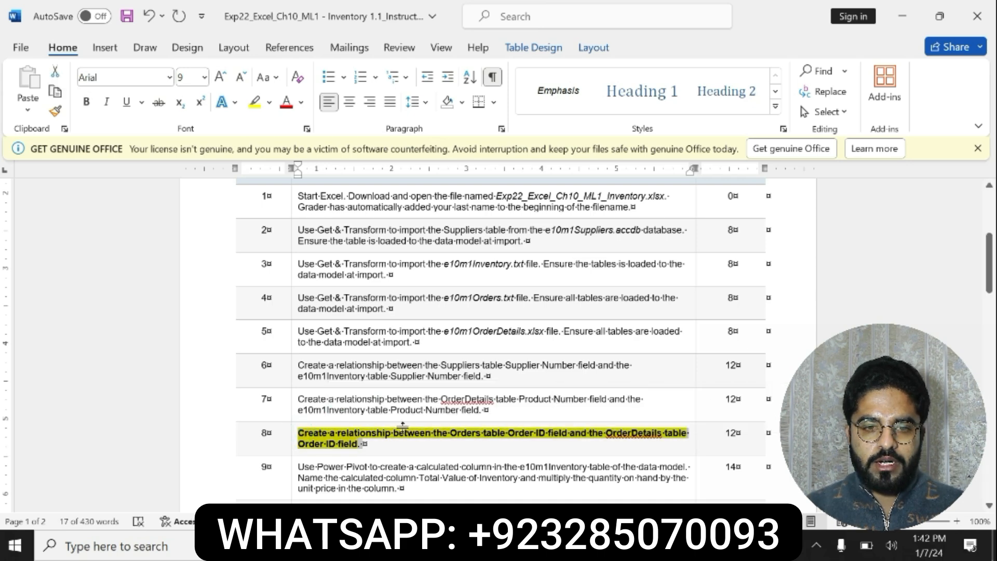
Check the Orders part of step 8 in Word, and start another data model relationship in Excel
{"action": "left_click", "coordinate": [477, 434]}
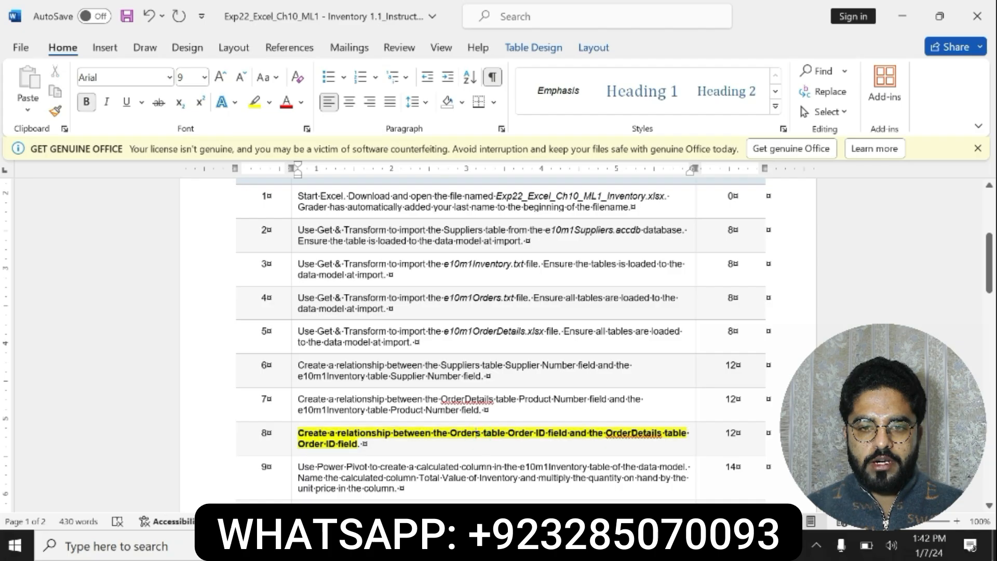
{"action": "left_click_drag", "start_coordinate": [476, 434], "coordinate": [568, 434]}
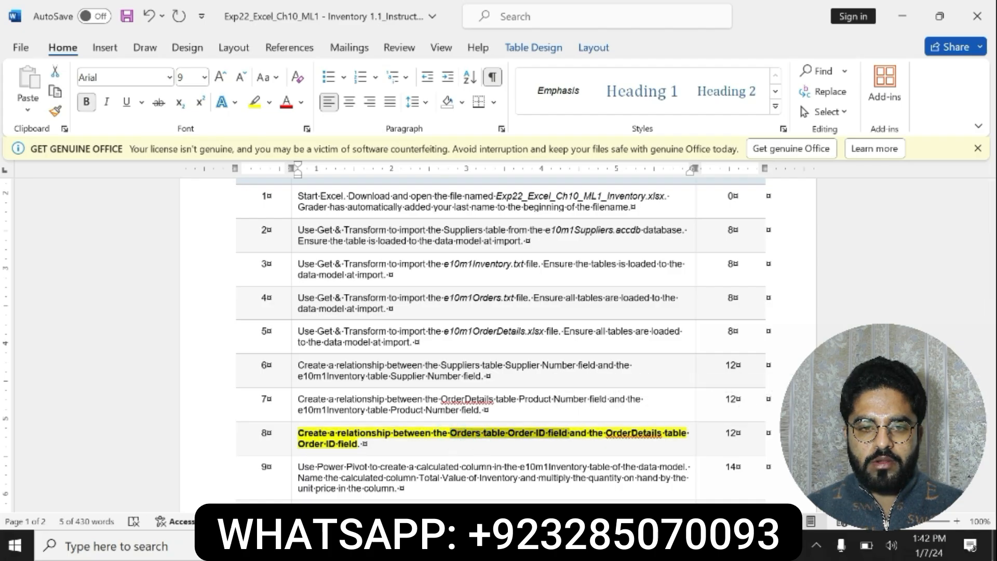
{"action": "key", "text": "alt+Tab"}
{"action": "left_click", "coordinate": [951, 217]}
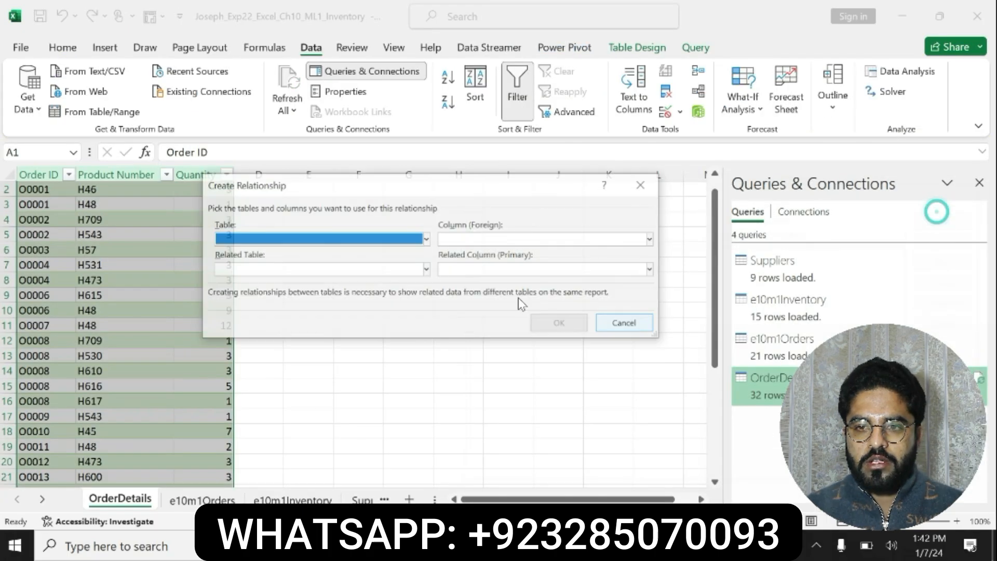
Set the relationship's table to OrderDetails and its foreign column to Order ID, rechecking step 8 in Word
{"action": "left_click", "coordinate": [425, 240]}
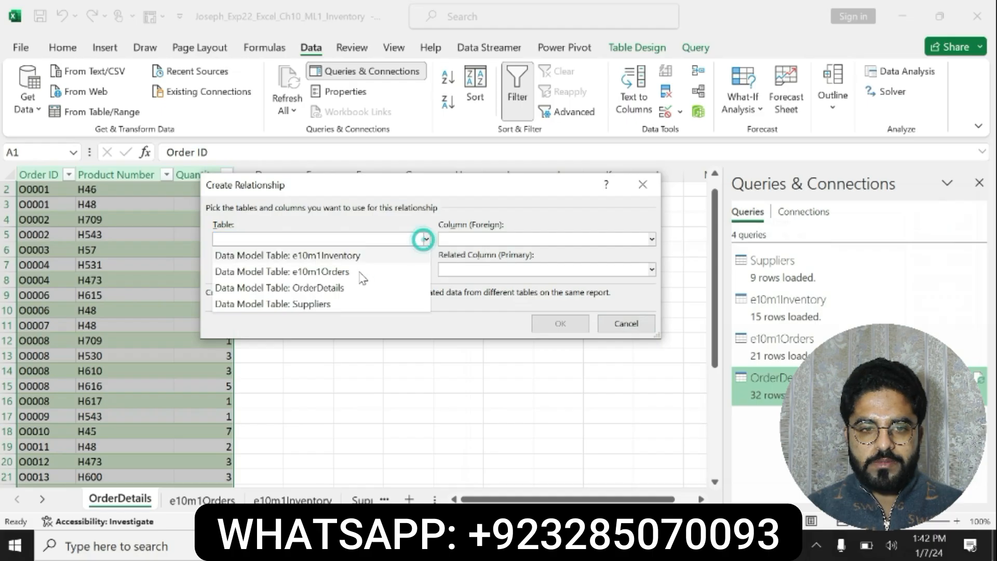
{"action": "left_click", "coordinate": [327, 289]}
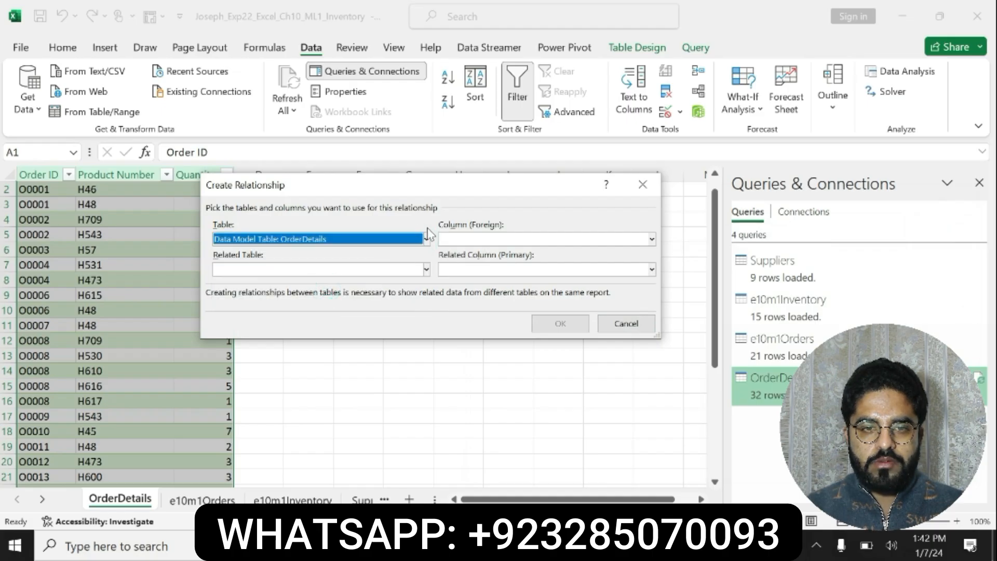
{"action": "left_click", "coordinate": [425, 240]}
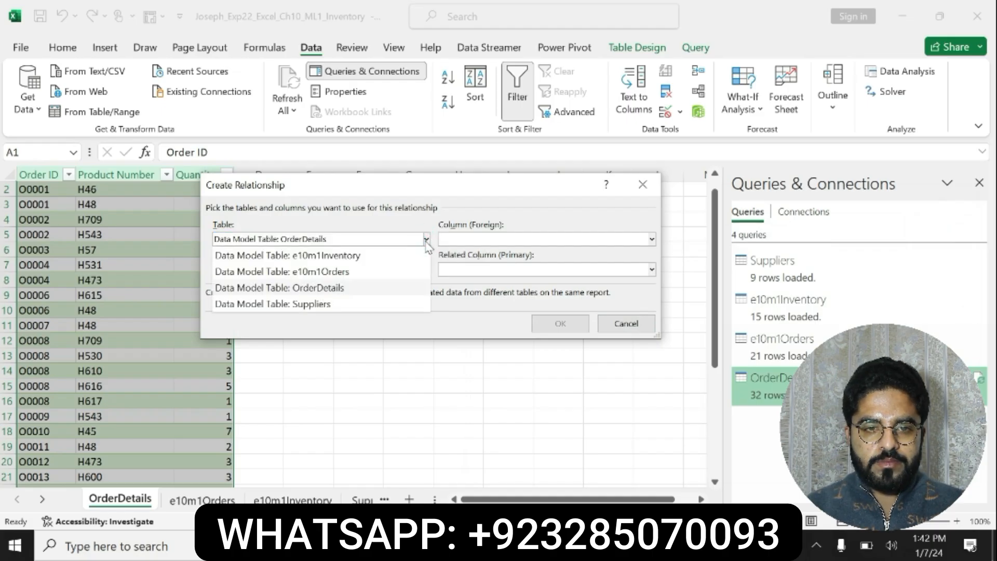
{"action": "left_click", "coordinate": [652, 239]}
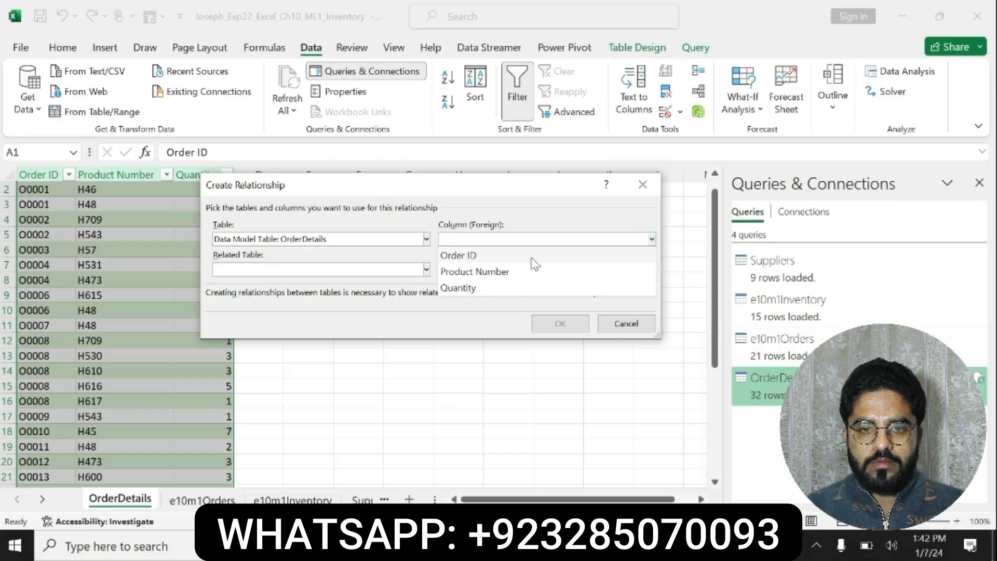
{"action": "left_click", "coordinate": [693, 546]}
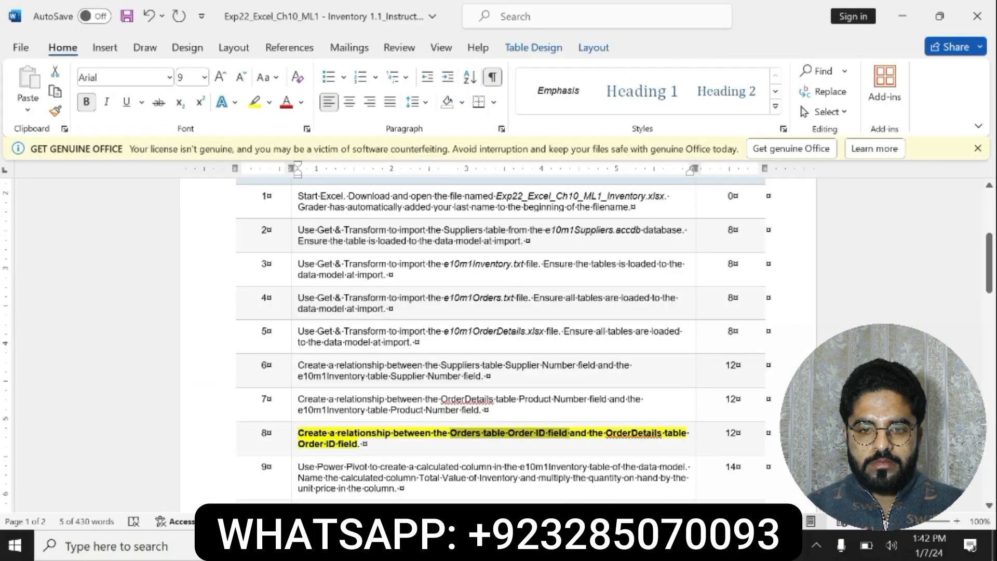
{"action": "key", "text": "alt+Tab"}
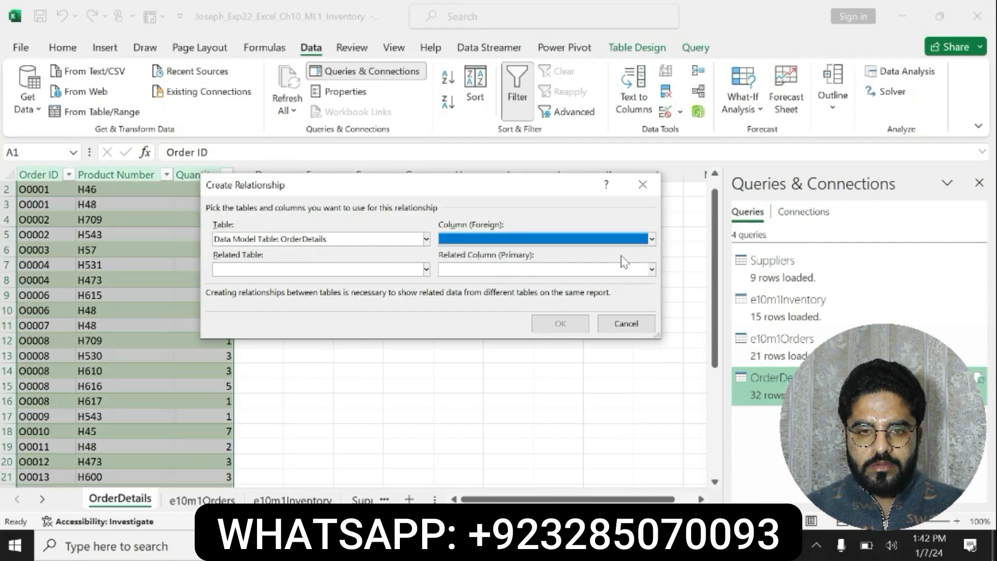
{"action": "left_click", "coordinate": [652, 239]}
{"action": "left_click", "coordinate": [559, 255]}
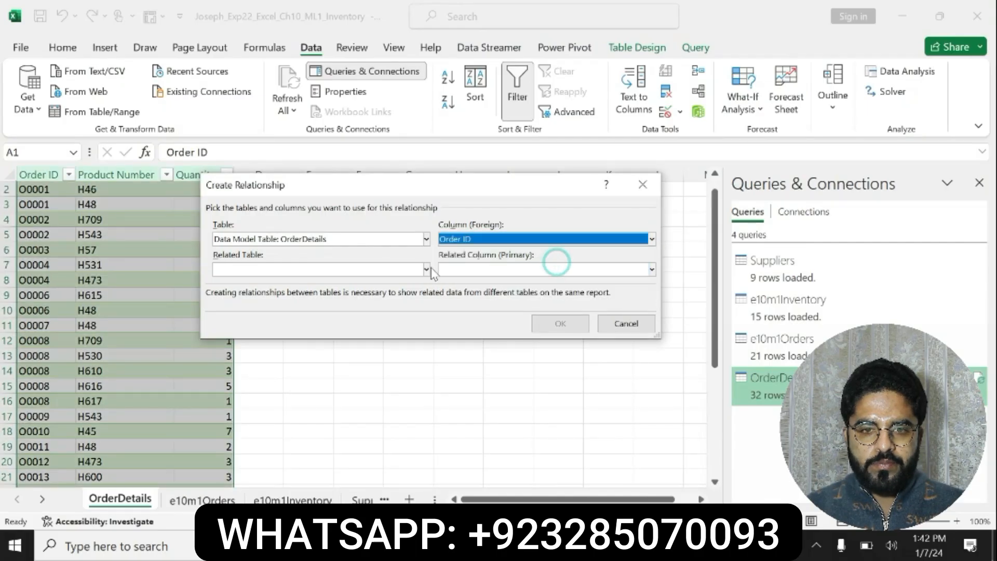
Check the OrderDetails part of step 8 in Word, and try to relate the table to OrderDetails with related column Order ID
{"action": "left_click", "coordinate": [385, 263]}
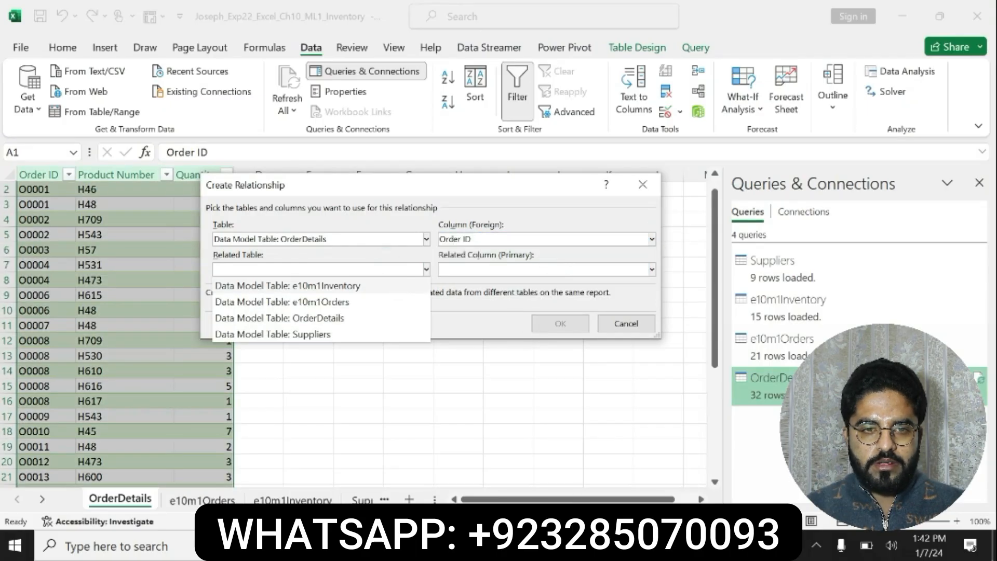
{"action": "key", "text": "alt+Tab"}
{"action": "left_click_drag", "start_coordinate": [606, 433], "coordinate": [688, 434]}
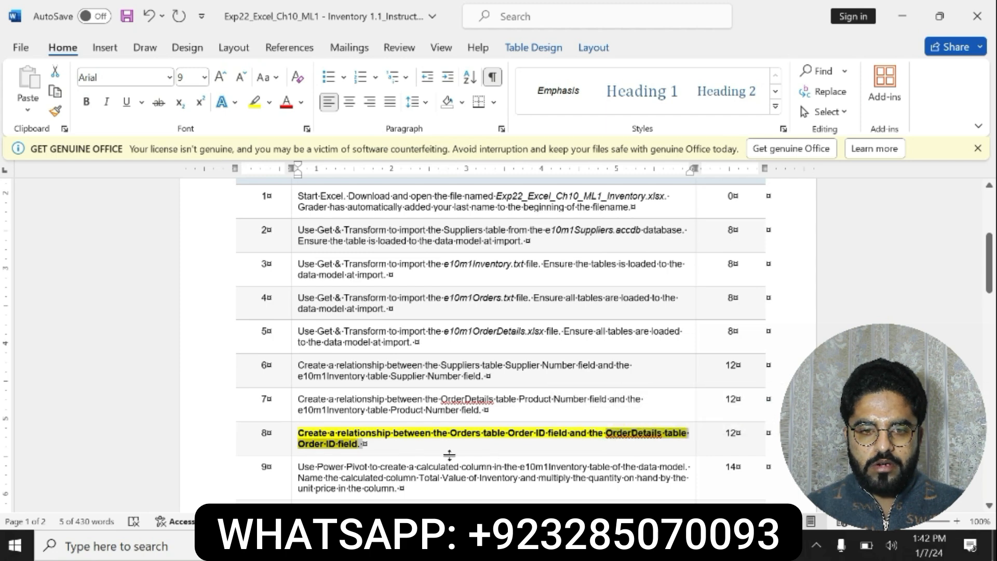
{"action": "key", "text": "alt+Tab"}
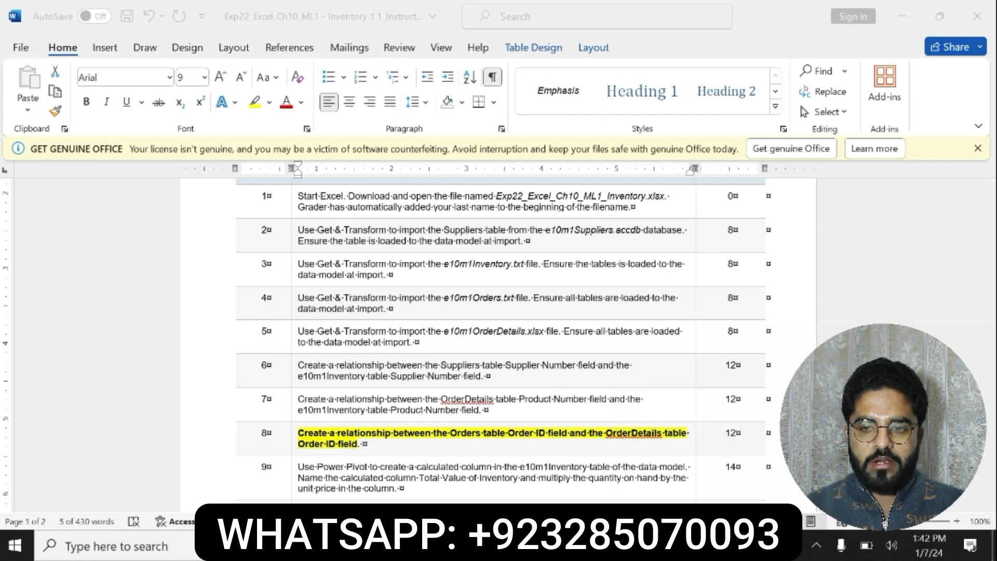
{"action": "left_click", "coordinate": [426, 269]}
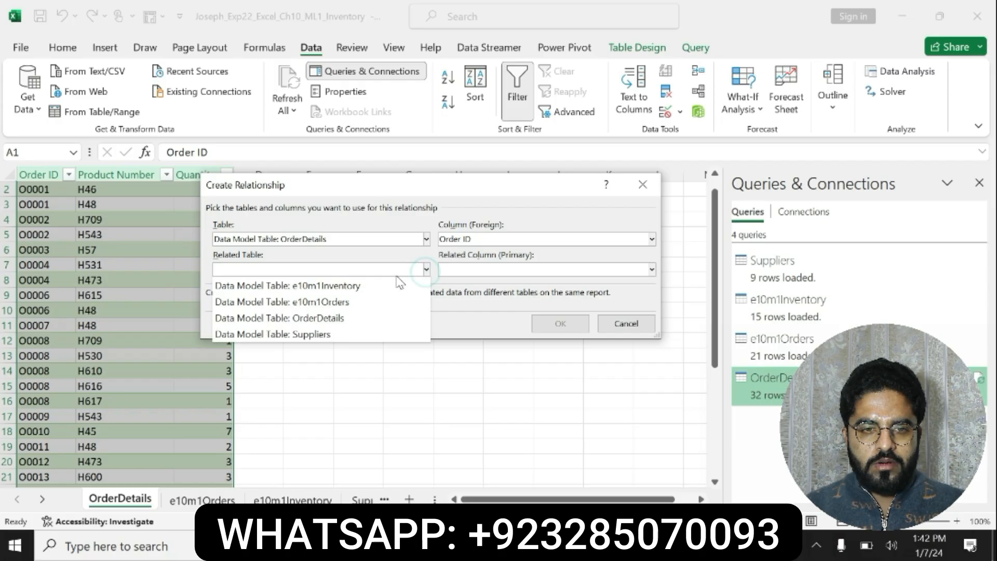
{"action": "left_click", "coordinate": [332, 317]}
{"action": "left_click", "coordinate": [652, 269]}
{"action": "left_click", "coordinate": [651, 269]}
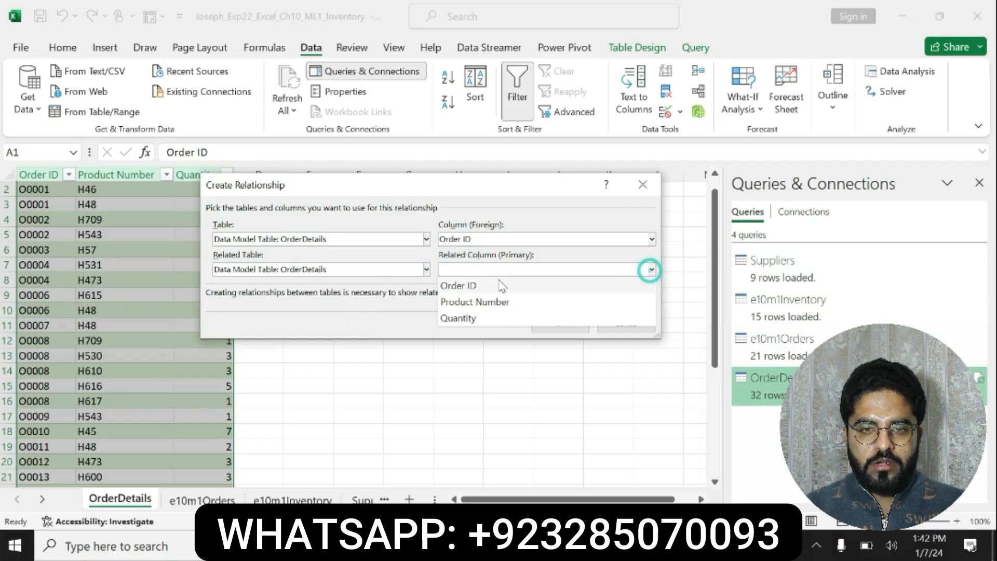
{"action": "left_click", "coordinate": [496, 284]}
{"action": "left_click", "coordinate": [554, 323]}
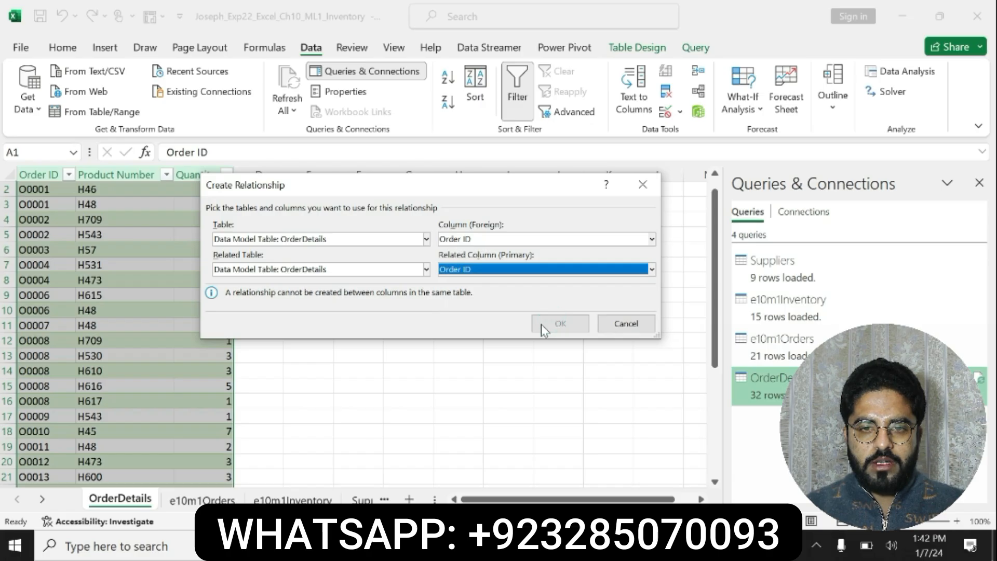
Reread the OrderDetails Order ID part of step 8 in Word, and return to the relationship settings in Excel
{"action": "left_click", "coordinate": [590, 546]}
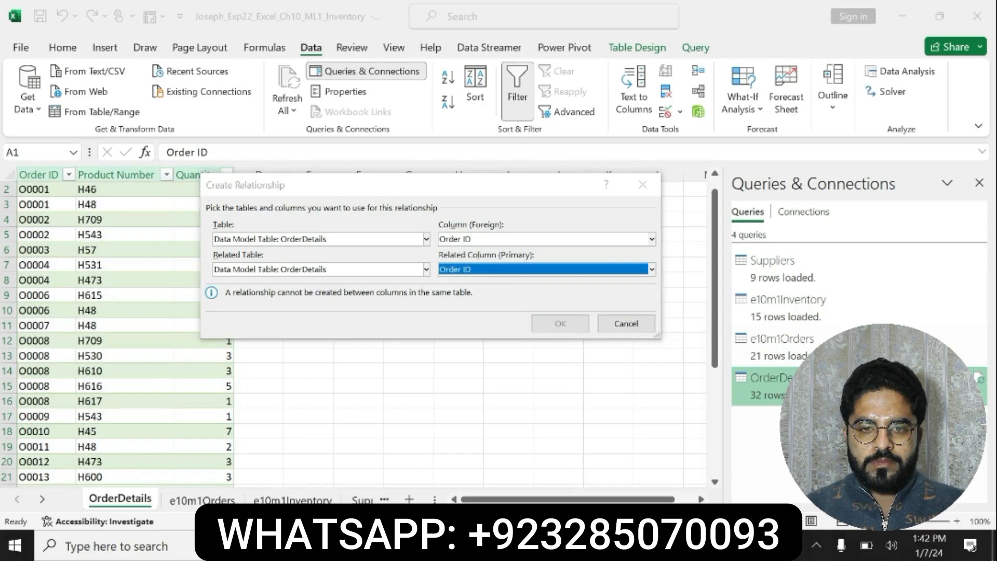
{"action": "left_click_drag", "start_coordinate": [589, 433], "coordinate": [362, 444]}
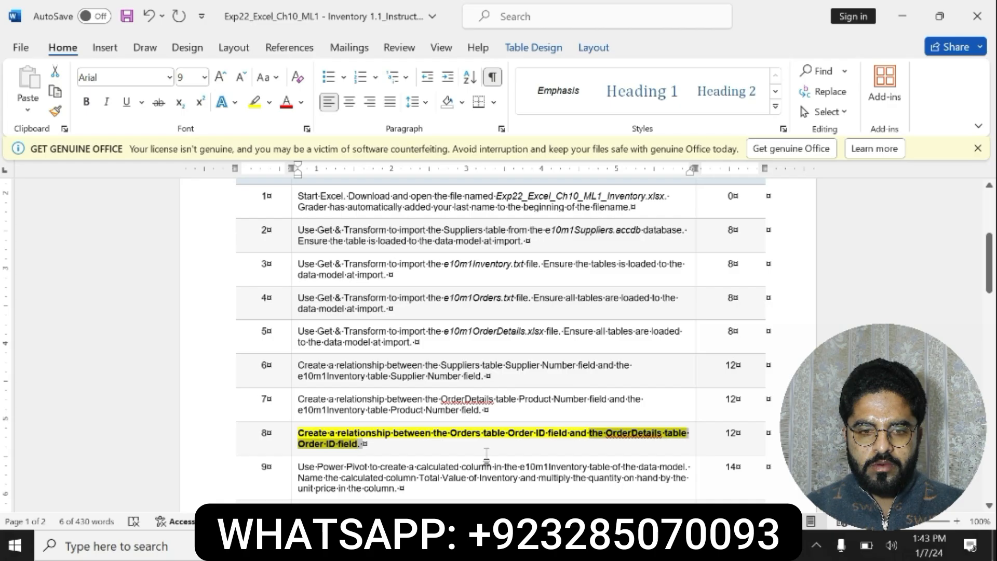
{"action": "key", "text": "alt+Tab"}
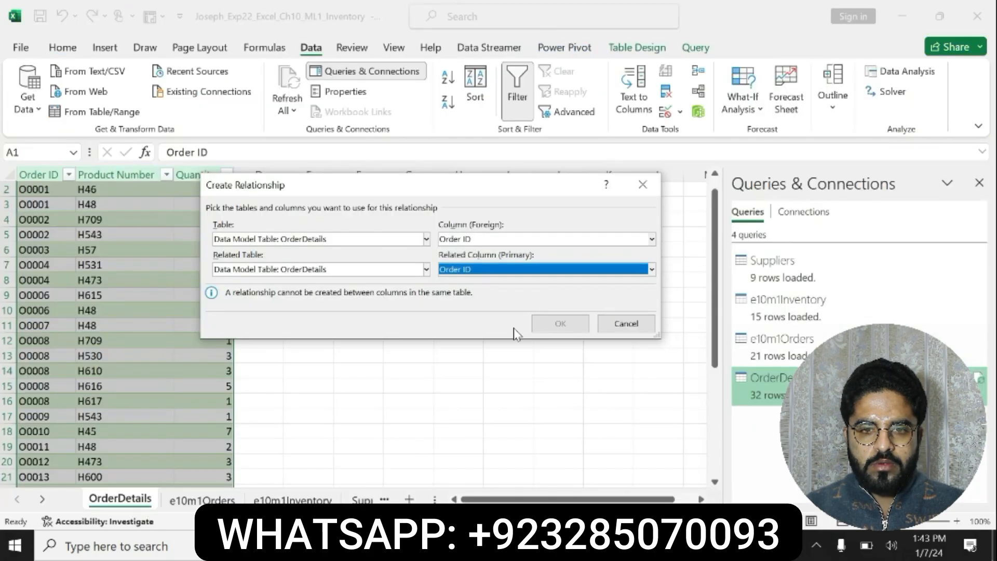
Try Product Number as the related column, and reselect OrderDetails as the related table with Order ID as its column
{"action": "left_click", "coordinate": [651, 270]}
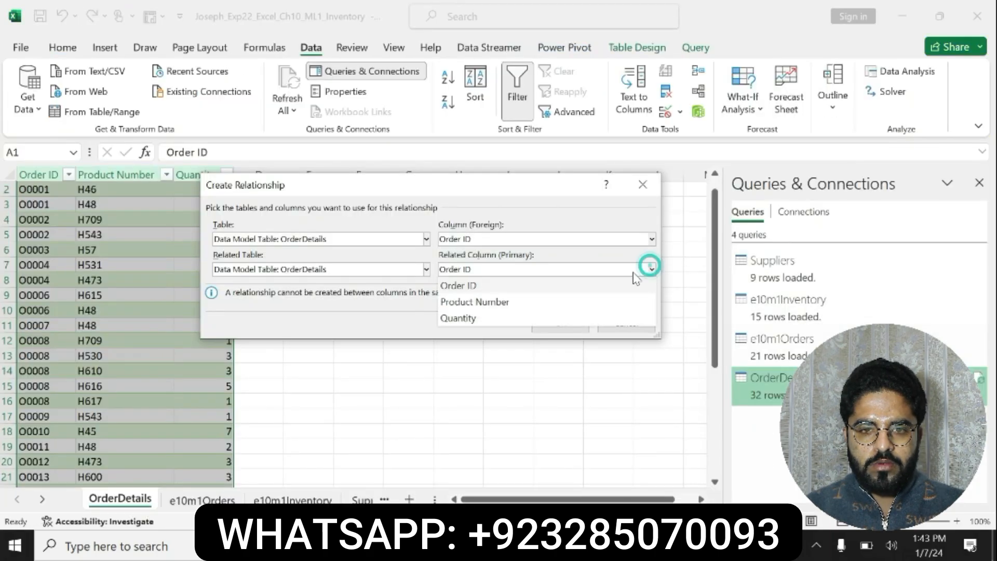
{"action": "left_click", "coordinate": [490, 303]}
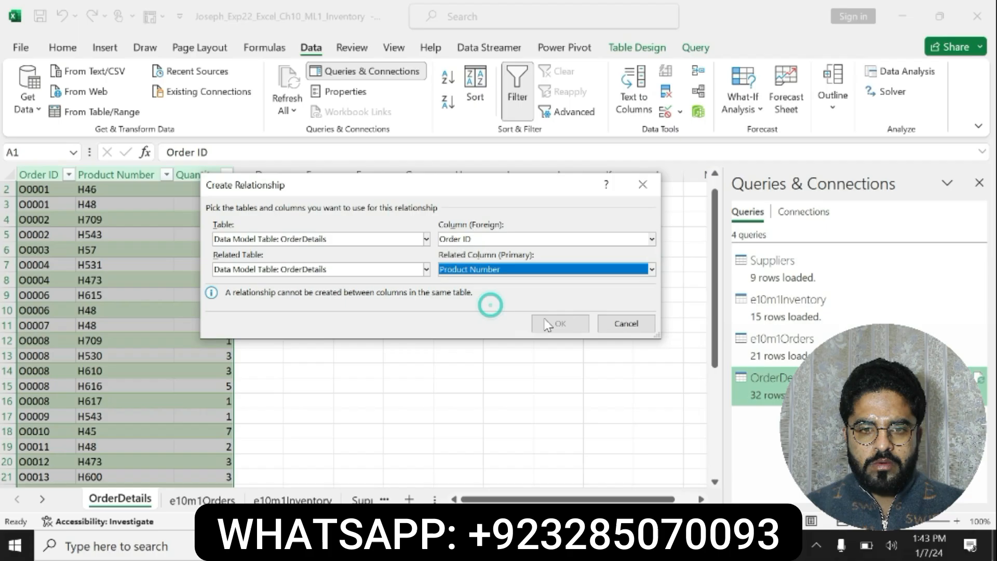
{"action": "left_click", "coordinate": [651, 271]}
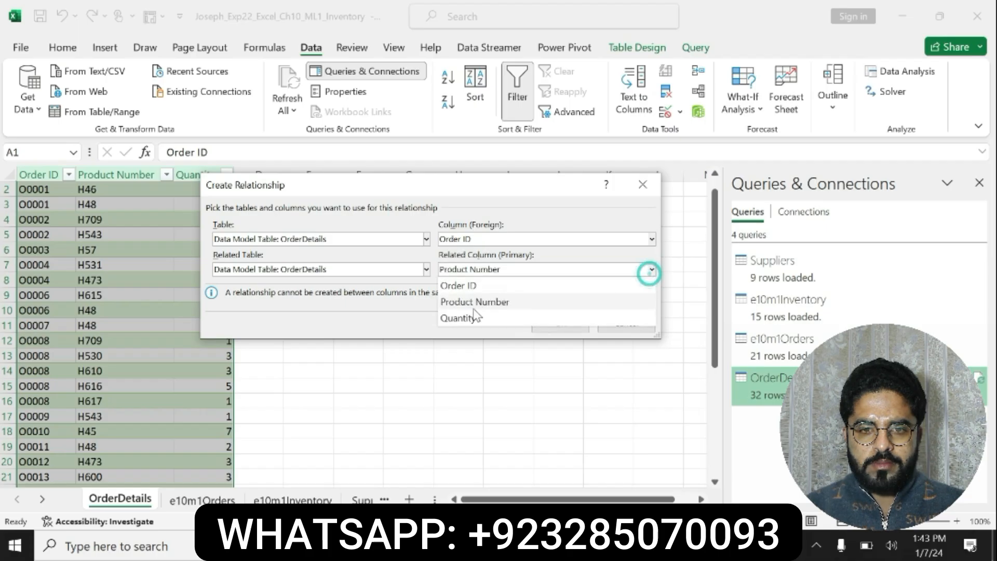
{"action": "left_click", "coordinate": [460, 286]}
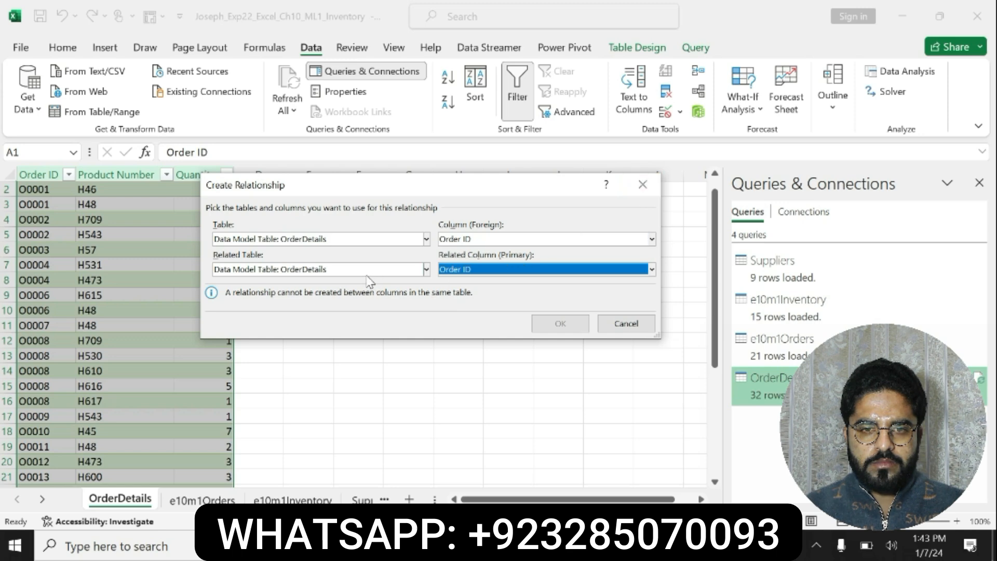
{"action": "left_click", "coordinate": [426, 270]}
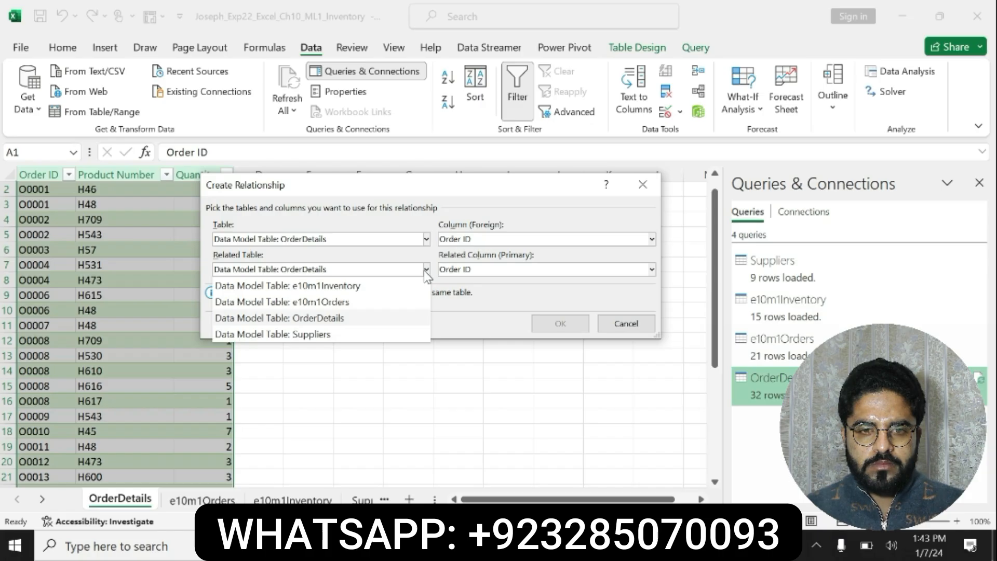
{"action": "left_click", "coordinate": [323, 318]}
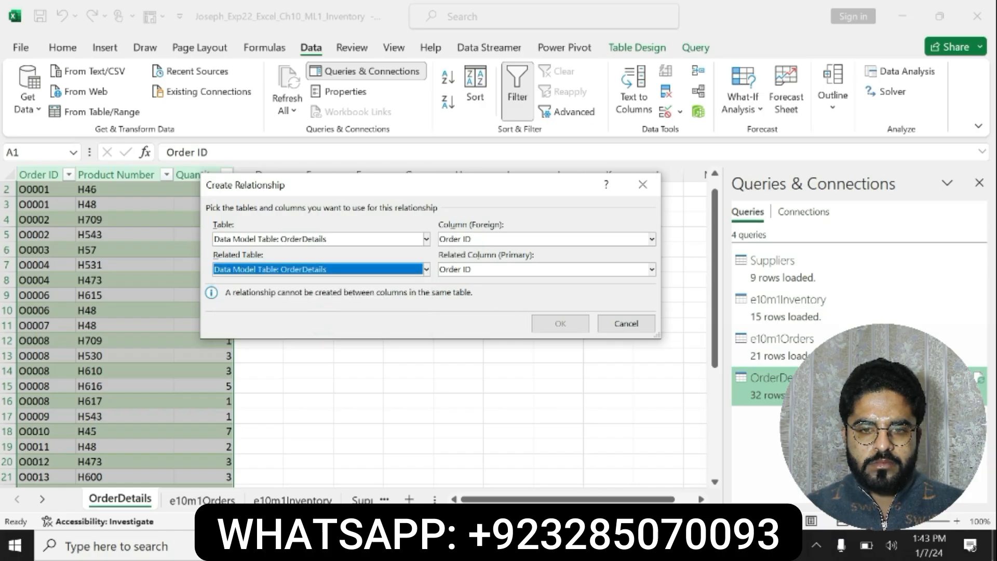
Undo the bold and yellow highlighting on step 8 in the Word instructions, and review the remaining steps through 15
{"action": "left_click", "coordinate": [597, 546]}
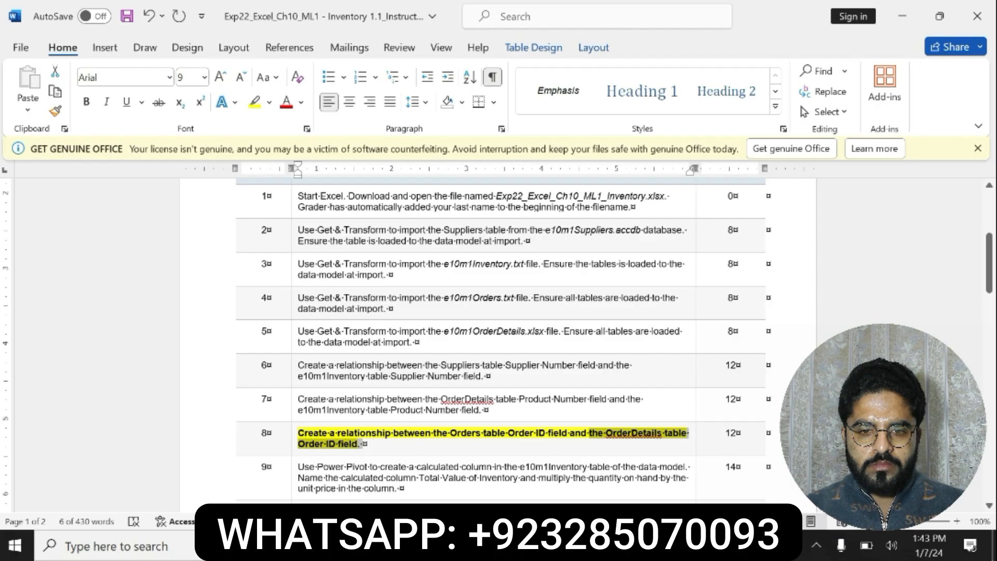
{"action": "left_click_drag", "start_coordinate": [590, 433], "coordinate": [450, 432]}
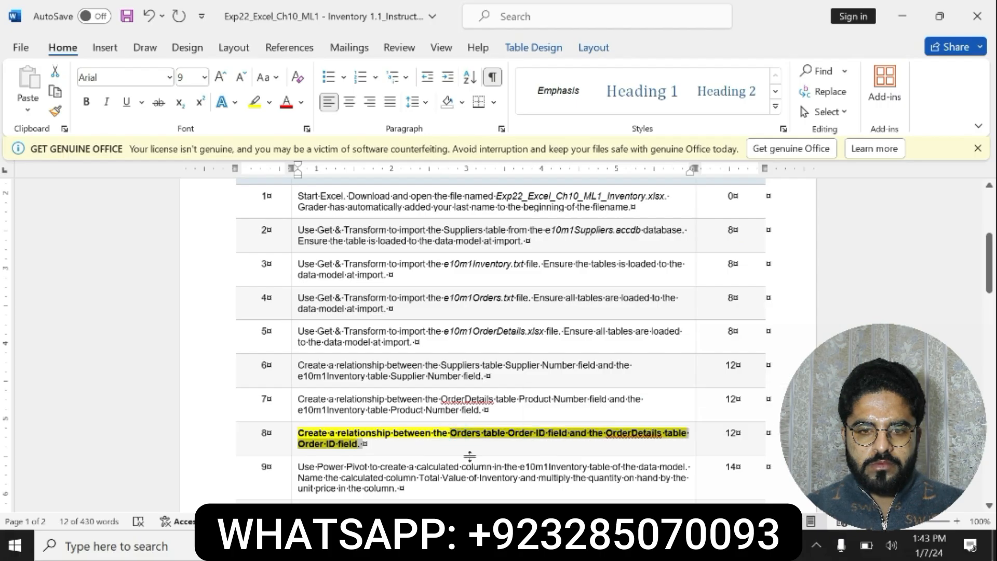
{"action": "key", "text": "ctrl+z"}
{"action": "key", "text": "ctrl+z"}
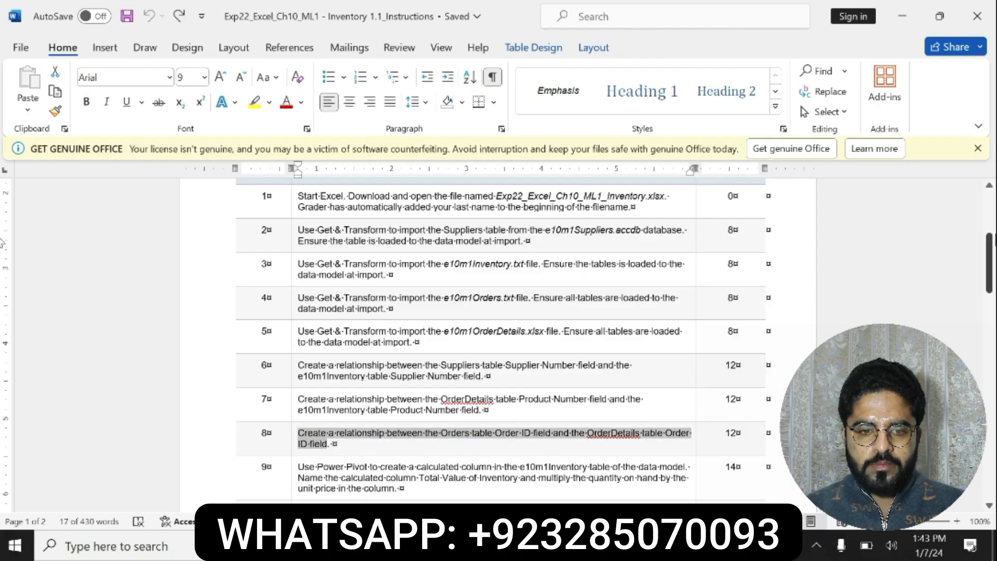
{"action": "scroll", "coordinate": [993, 250], "scroll_direction": "up", "scroll_amount": 5}
{"action": "left_click_drag", "start_coordinate": [992, 228], "coordinate": [993, 339]}
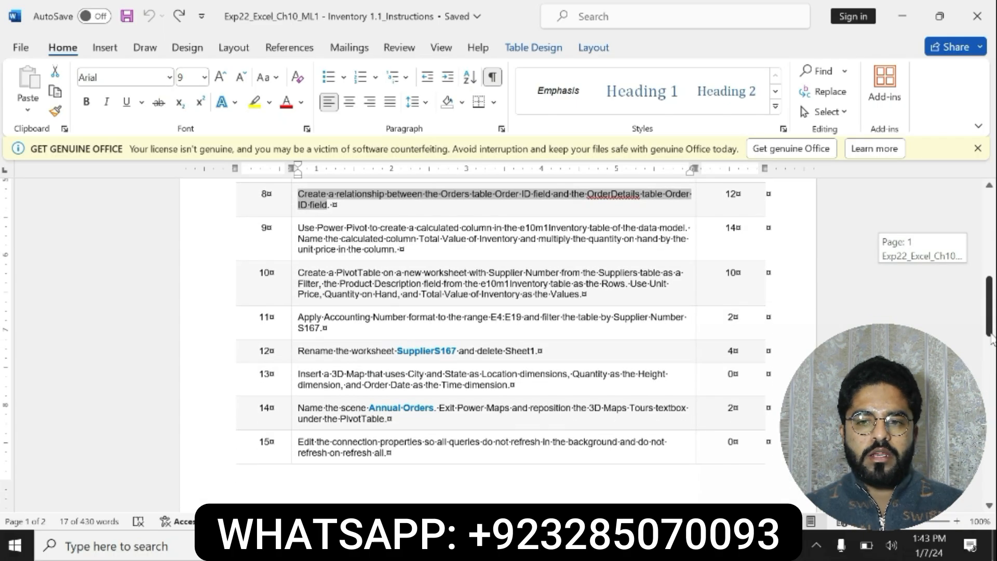